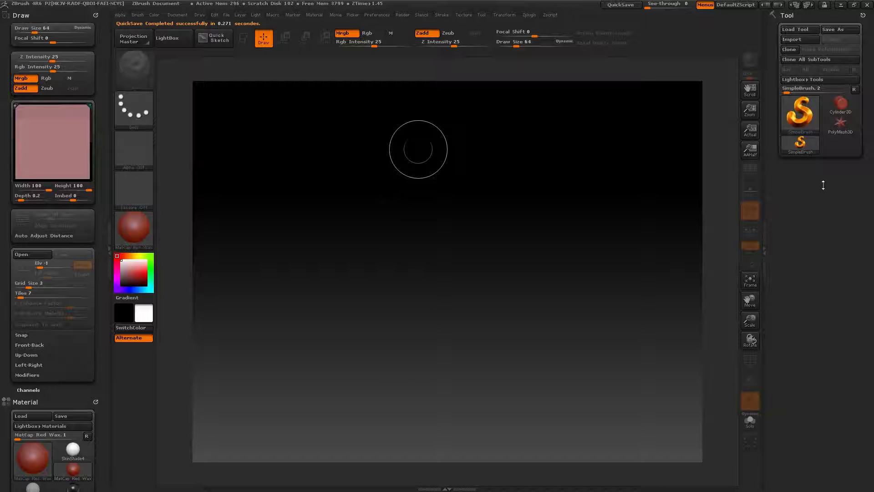
Import the Tree OBJ mesh from the Export folder inside the Pictures library's Tree folder.
{"action": "left_click", "coordinate": [801, 40]}
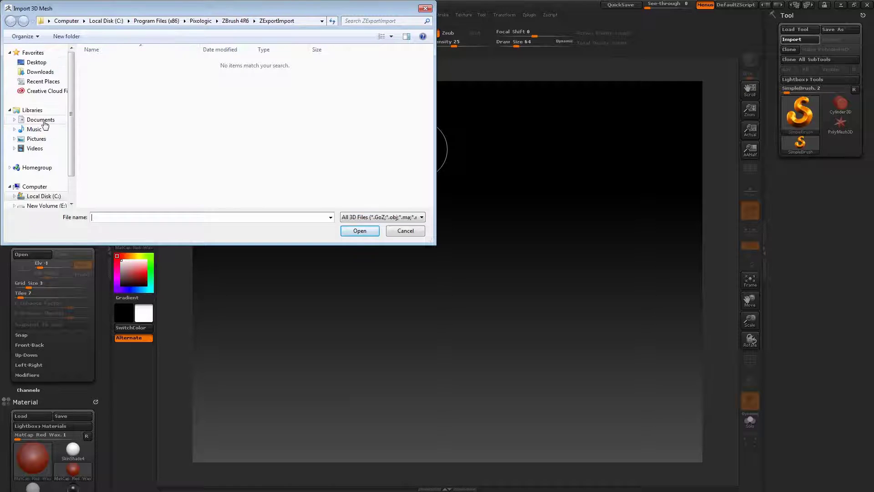
{"action": "left_click", "coordinate": [42, 138]}
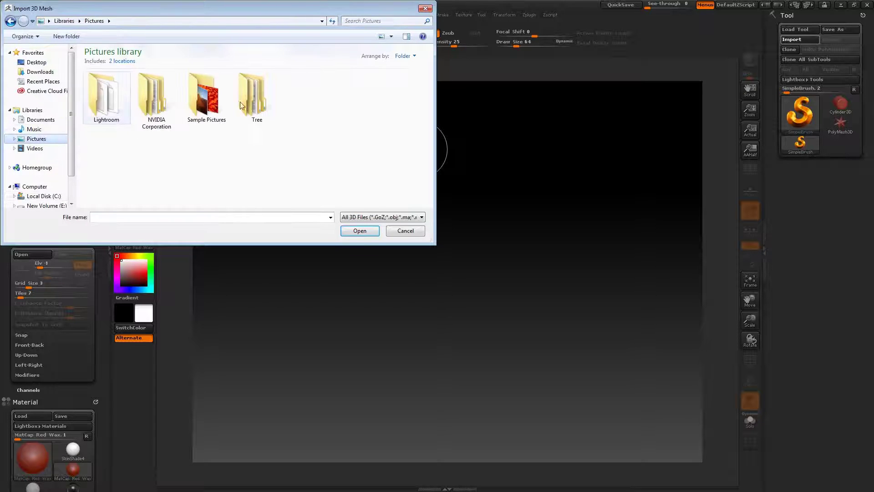
{"action": "double_click", "coordinate": [247, 97]}
{"action": "double_click", "coordinate": [106, 98]}
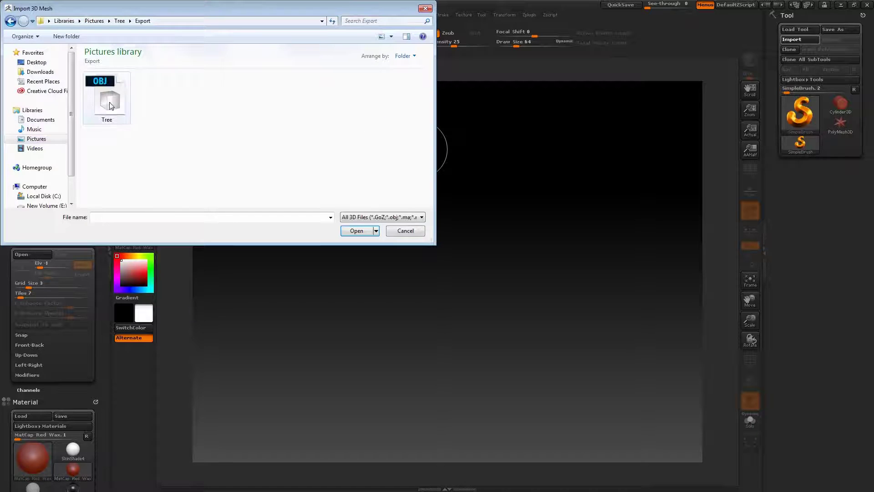
{"action": "left_click", "coordinate": [110, 105]}
{"action": "left_click", "coordinate": [352, 231]}
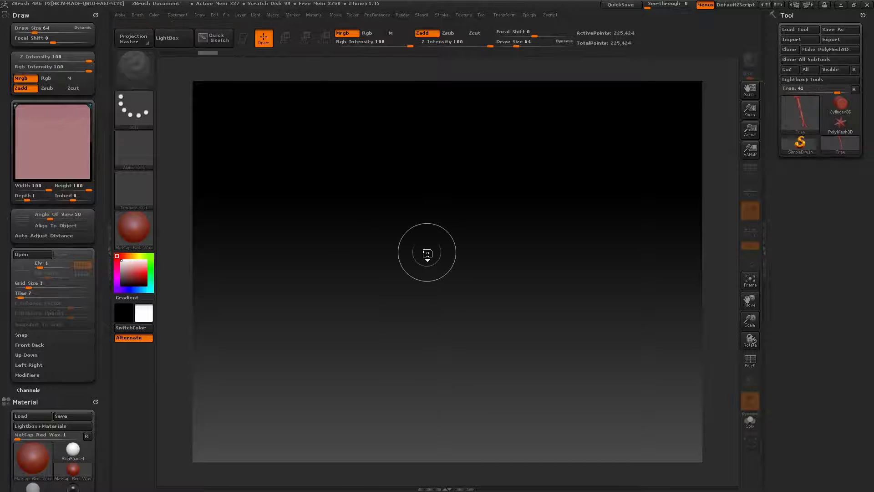
Place the imported tree mesh on the canvas in Edit mode and orient the trunk upright.
{"action": "mouse_move", "coordinate": [431, 242]}
{"action": "left_mouse_down"}
{"action": "mouse_move", "coordinate": [619, 377]}
{"action": "mouse_move", "coordinate": [578, 322]}
{"action": "mouse_move", "coordinate": [566, 211]}
{"action": "mouse_move", "coordinate": [552, 185]}
{"action": "mouse_move", "coordinate": [478, 244]}
{"action": "mouse_move", "coordinate": [508, 225]}
{"action": "left_mouse_up"}
{"action": "key", "text": "t"}
{"action": "left_click_drag", "start_coordinate": [504, 264], "coordinate": [498, 283]}
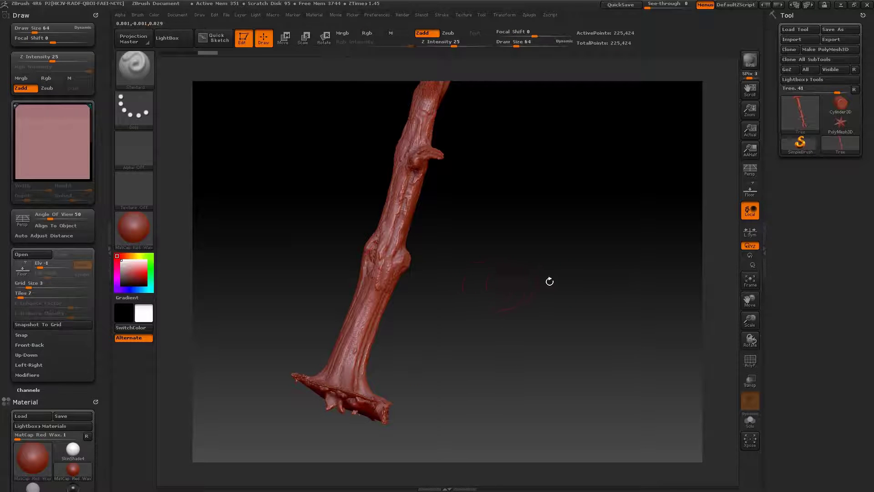
{"action": "mouse_move", "coordinate": [550, 282]}
{"action": "left_mouse_down"}
{"action": "mouse_move", "coordinate": [496, 273]}
{"action": "mouse_move", "coordinate": [513, 301]}
{"action": "left_mouse_up"}
{"action": "left_click_drag", "start_coordinate": [558, 281], "coordinate": [496, 288], "text": "shift"}
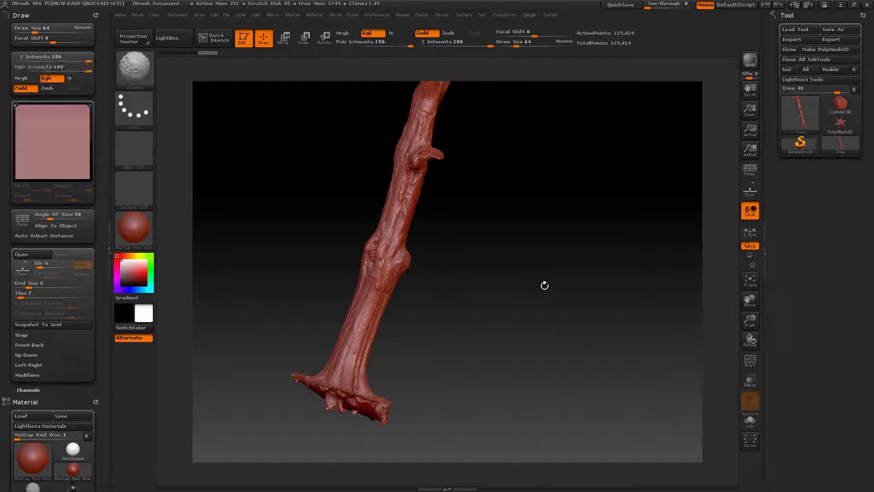
{"action": "left_click_drag", "start_coordinate": [552, 285], "coordinate": [799, 201]}
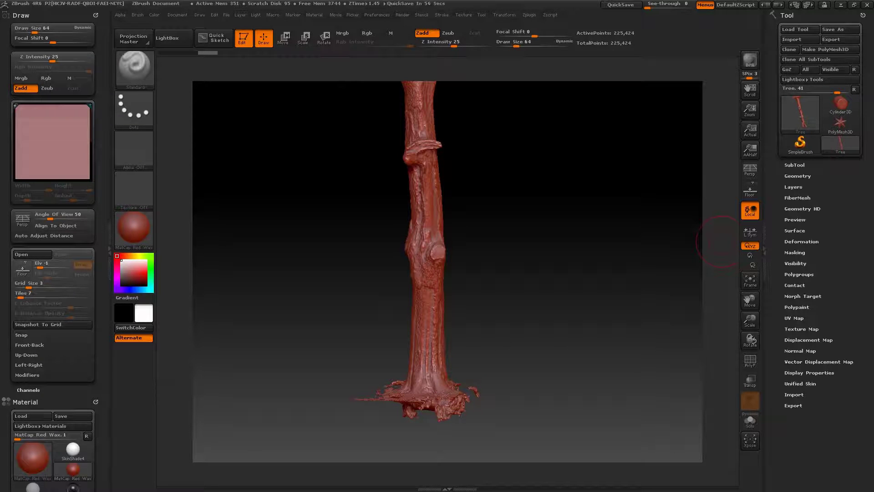
Duplicate the tree subtool.
{"action": "left_click", "coordinate": [796, 165]}
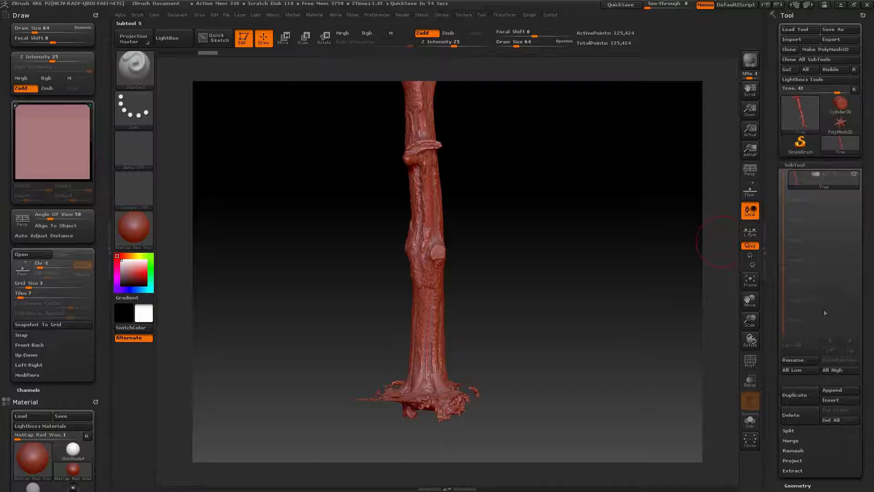
{"action": "left_click", "coordinate": [801, 398]}
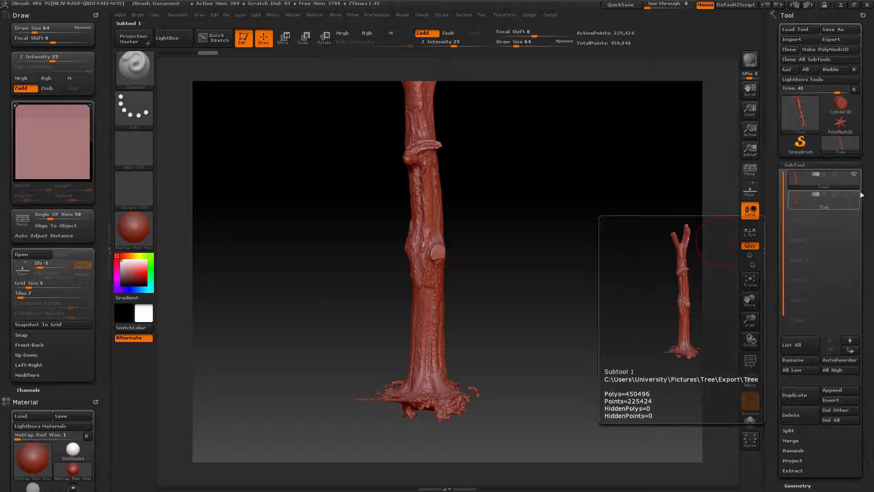
{"action": "left_click_drag", "start_coordinate": [867, 190], "coordinate": [868, 188]}
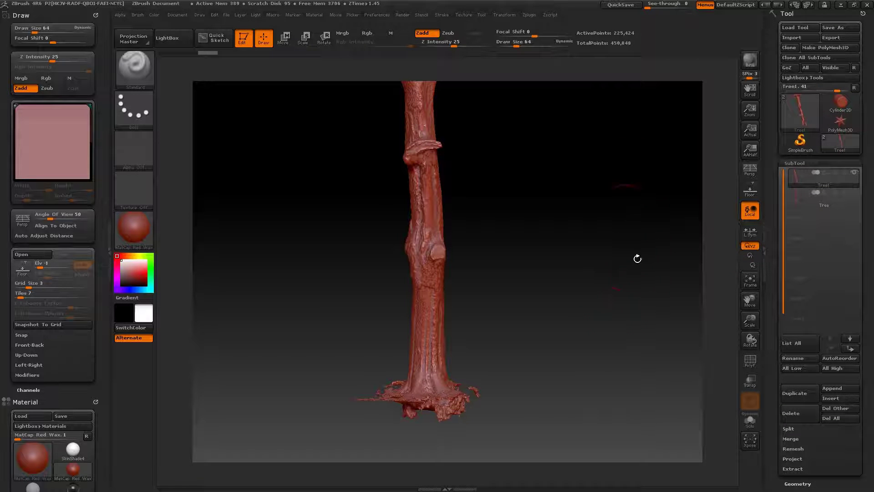
Display the PolyFrame wireframe and run ZRemesher on the active tree subtool with the default settings.
{"action": "left_click_drag", "start_coordinate": [867, 344], "coordinate": [873, 249]}
{"action": "left_click", "coordinate": [807, 162]}
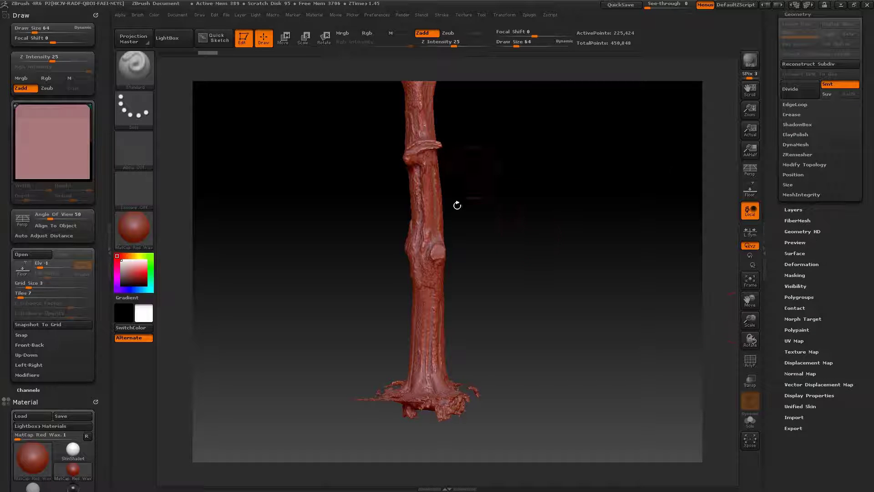
{"action": "right_click_drag", "start_coordinate": [462, 262], "coordinate": [645, 313], "text": "ctrl"}
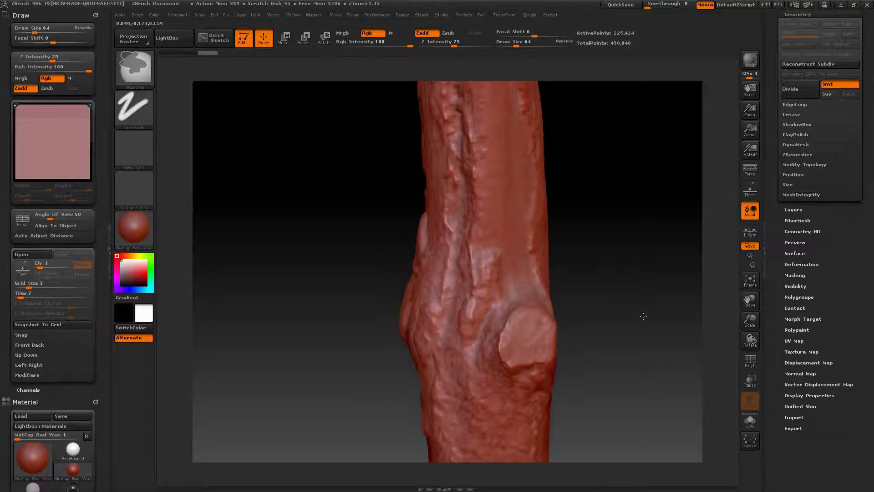
{"action": "left_click", "coordinate": [750, 361]}
{"action": "left_click_drag", "start_coordinate": [599, 289], "coordinate": [652, 271], "text": "alt"}
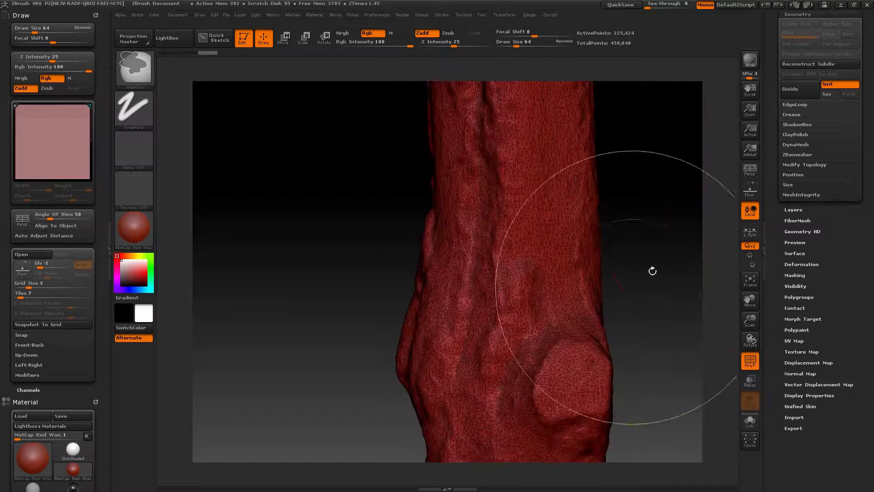
{"action": "left_click", "coordinate": [801, 156]}
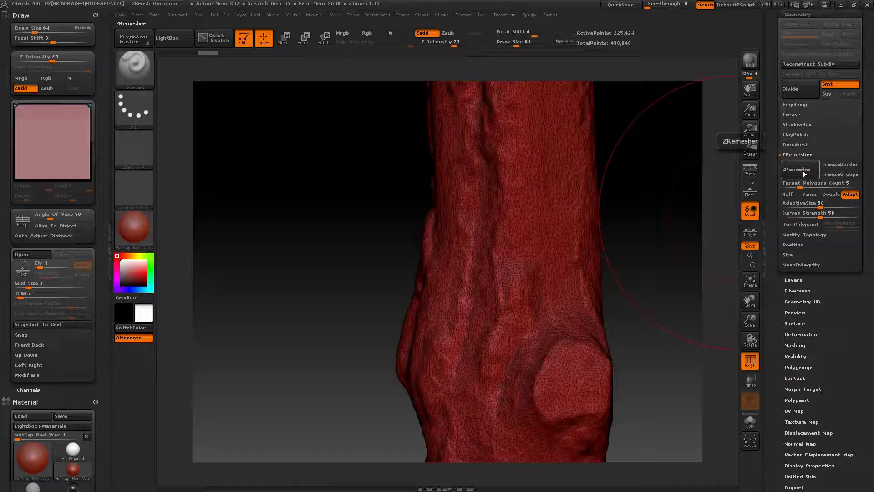
{"action": "left_click", "coordinate": [803, 171]}
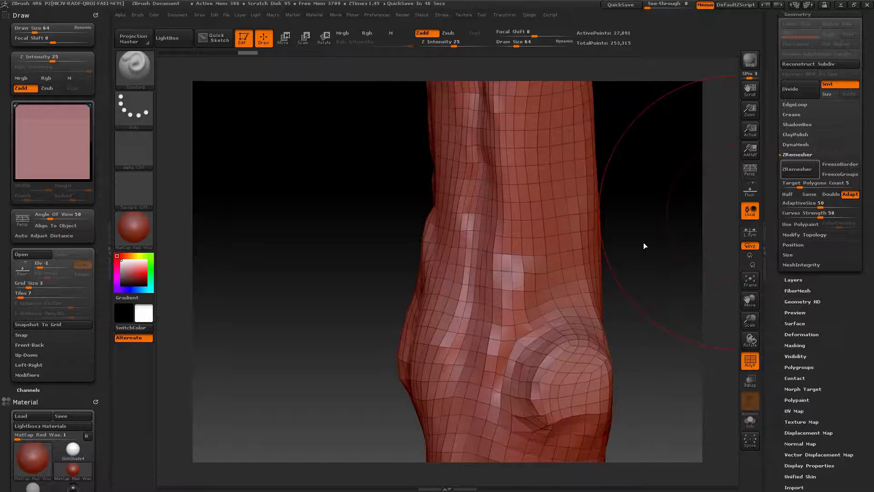
Hide the outer ragged ground fragments around the remeshed trunk's base with rectangular selections from above.
{"action": "mouse_move", "coordinate": [645, 256]}
{"action": "left_mouse_down"}
{"action": "mouse_move", "coordinate": [611, 262]}
{"action": "mouse_move", "coordinate": [656, 258]}
{"action": "mouse_move", "coordinate": [597, 238]}
{"action": "mouse_move", "coordinate": [624, 260]}
{"action": "mouse_move", "coordinate": [544, 248]}
{"action": "mouse_move", "coordinate": [622, 246]}
{"action": "mouse_move", "coordinate": [527, 253]}
{"action": "left_mouse_up"}
{"action": "mouse_move", "coordinate": [527, 253]}
{"action": "right_mouse_down", "text": "ctrl"}
{"action": "mouse_move", "coordinate": [454, 255]}
{"action": "mouse_move", "coordinate": [537, 190]}
{"action": "mouse_move", "coordinate": [549, 139]}
{"action": "right_mouse_up", "text": "ctrl"}
{"action": "right_click_drag", "start_coordinate": [556, 273], "coordinate": [579, 258], "text": "ctrl"}
{"action": "mouse_move", "coordinate": [579, 259]}
{"action": "left_mouse_down"}
{"action": "mouse_move", "coordinate": [569, 262]}
{"action": "mouse_move", "coordinate": [562, 250]}
{"action": "mouse_move", "coordinate": [552, 264]}
{"action": "mouse_move", "coordinate": [586, 277]}
{"action": "left_mouse_up"}
{"action": "right_click_drag", "start_coordinate": [585, 277], "coordinate": [534, 274], "text": "ctrl"}
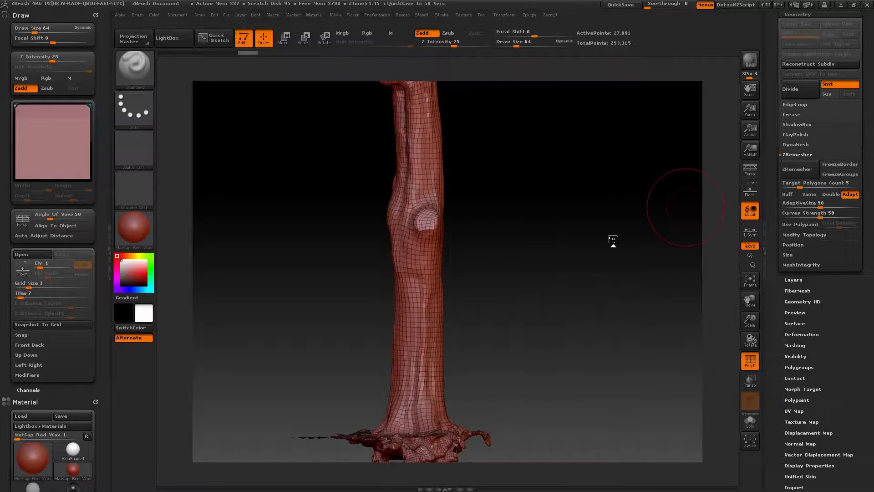
{"action": "mouse_move", "coordinate": [580, 243]}
{"action": "left_mouse_down"}
{"action": "mouse_move", "coordinate": [533, 318]}
{"action": "mouse_move", "coordinate": [578, 294]}
{"action": "mouse_move", "coordinate": [603, 289]}
{"action": "mouse_move", "coordinate": [608, 299]}
{"action": "mouse_move", "coordinate": [595, 296]}
{"action": "left_mouse_up"}
{"action": "key", "text": "ctrl+shift"}
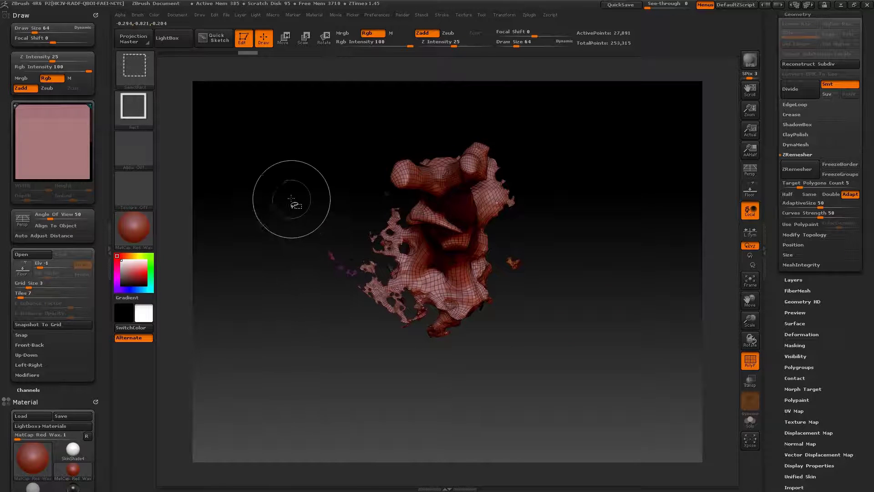
{"action": "left_click_drag", "start_coordinate": [291, 199], "coordinate": [368, 363], "text": "ctrl+shift"}
{"action": "left_click_drag", "start_coordinate": [561, 388], "coordinate": [359, 287], "text": "ctrl+shift"}
{"action": "left_click_drag", "start_coordinate": [566, 339], "coordinate": [505, 231], "text": "ctrl+shift"}
Hide the remaining jagged ground edge that sticks out beside the trunk, working from above.
{"action": "right_click_drag", "start_coordinate": [506, 237], "coordinate": [521, 268], "text": "ctrl"}
{"action": "mouse_move", "coordinate": [521, 267]}
{"action": "left_mouse_down"}
{"action": "mouse_move", "coordinate": [576, 177]}
{"action": "mouse_move", "coordinate": [376, 109]}
{"action": "left_mouse_up"}
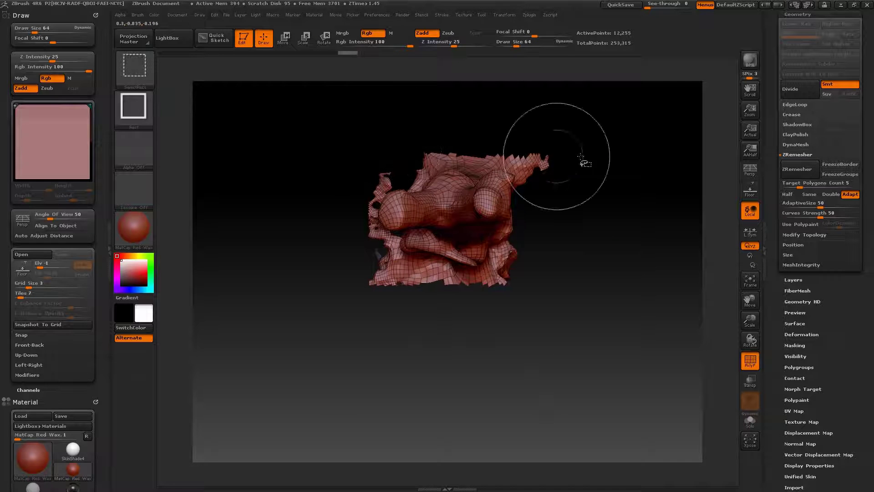
{"action": "left_click_drag", "start_coordinate": [584, 156], "coordinate": [375, 132], "text": "ctrl+shift"}
{"action": "left_click_drag", "start_coordinate": [637, 255], "coordinate": [527, 98], "text": "ctrl+shift"}
{"action": "left_click_drag", "start_coordinate": [419, 144], "coordinate": [395, 178], "text": "ctrl+alt+shift"}
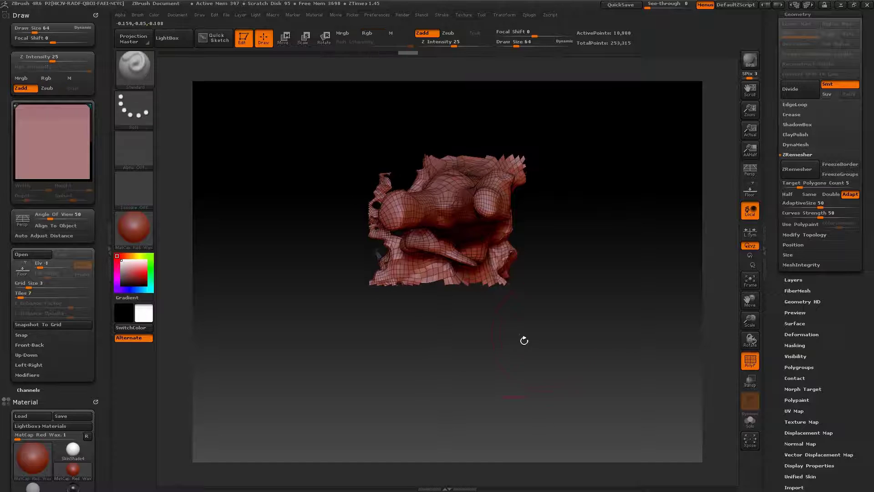
Hide the leftover ragged geometry around and beneath the trunk's foot, leaving the flared base.
{"action": "mouse_move", "coordinate": [542, 336]}
{"action": "left_mouse_down"}
{"action": "mouse_move", "coordinate": [568, 338]}
{"action": "mouse_move", "coordinate": [532, 365]}
{"action": "left_mouse_up"}
{"action": "left_click_drag", "start_coordinate": [412, 430], "coordinate": [274, 232], "text": "ctrl+shift"}
{"action": "mouse_move", "coordinate": [647, 377]}
{"action": "left_mouse_down"}
{"action": "mouse_move", "coordinate": [591, 322]}
{"action": "mouse_move", "coordinate": [584, 290]}
{"action": "mouse_move", "coordinate": [546, 231]}
{"action": "mouse_move", "coordinate": [533, 355]}
{"action": "left_mouse_up"}
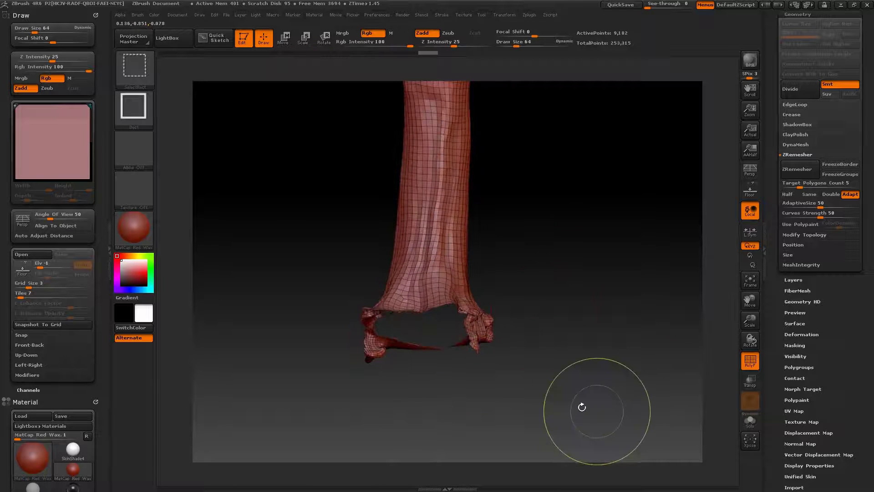
{"action": "left_click_drag", "start_coordinate": [581, 406], "coordinate": [322, 320]}
{"action": "mouse_move", "coordinate": [438, 338]}
{"action": "left_mouse_down"}
{"action": "mouse_move", "coordinate": [556, 332]}
{"action": "mouse_move", "coordinate": [570, 373]}
{"action": "left_mouse_up"}
{"action": "left_click_drag", "start_coordinate": [529, 262], "coordinate": [481, 210], "text": "ctrl+shift"}
{"action": "left_click_drag", "start_coordinate": [524, 228], "coordinate": [564, 237]}
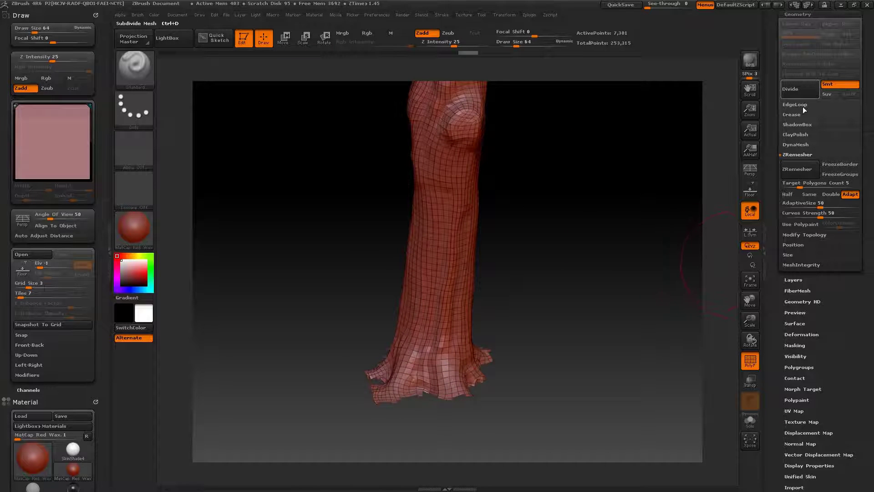
Delete the hidden base geometry from the remeshed tree with Del Hidden.
{"action": "left_click_drag", "start_coordinate": [855, 321], "coordinate": [852, 346]}
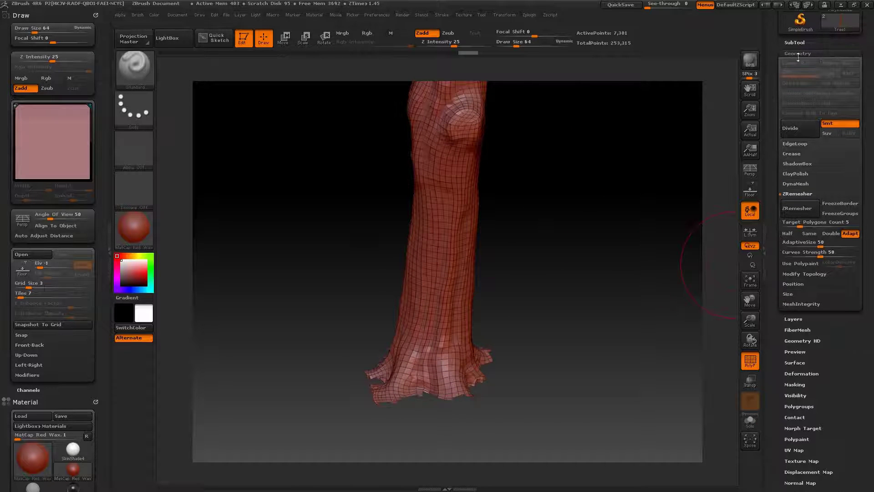
{"action": "left_click", "coordinate": [798, 275]}
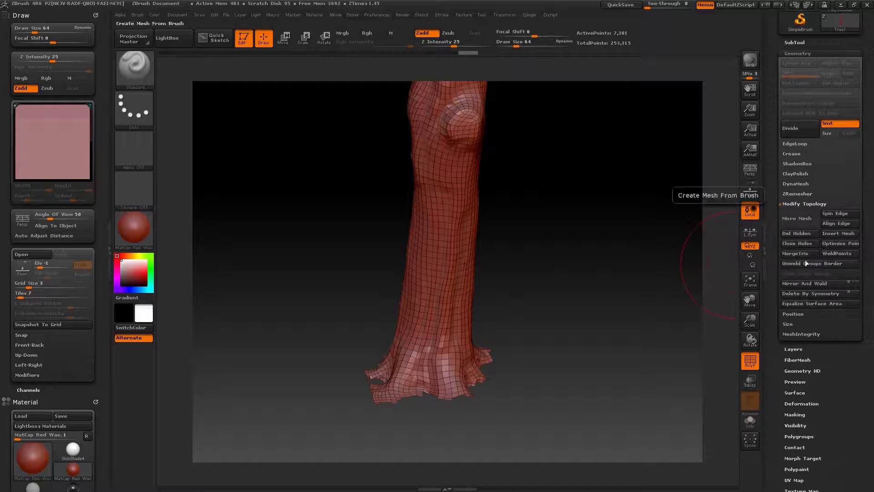
{"action": "left_click", "coordinate": [800, 234]}
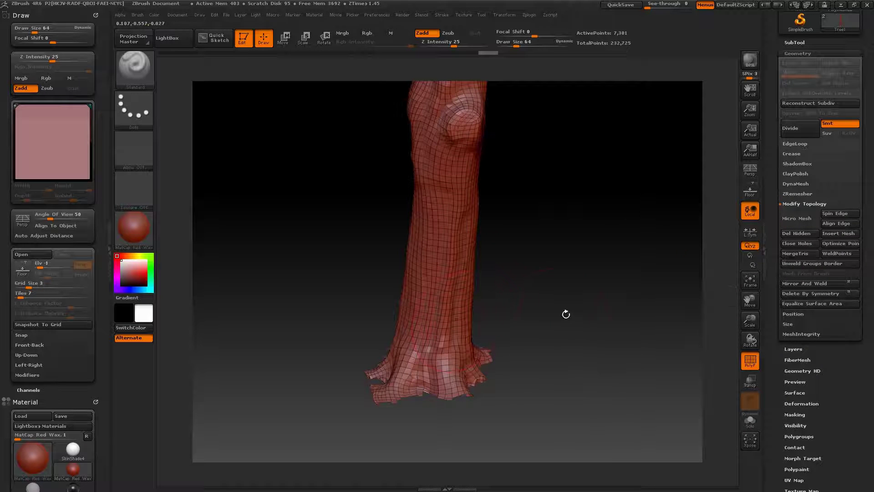
Check the trimmed tree from its base to the forked branches and turn off the PolyFrame wireframe.
{"action": "left_click_drag", "start_coordinate": [539, 339], "coordinate": [531, 306]}
{"action": "mouse_move", "coordinate": [546, 307]}
{"action": "right_mouse_down", "text": "ctrl+shift"}
{"action": "mouse_move", "coordinate": [522, 244]}
{"action": "mouse_move", "coordinate": [527, 301]}
{"action": "mouse_move", "coordinate": [469, 263]}
{"action": "right_mouse_up", "text": "ctrl+shift"}
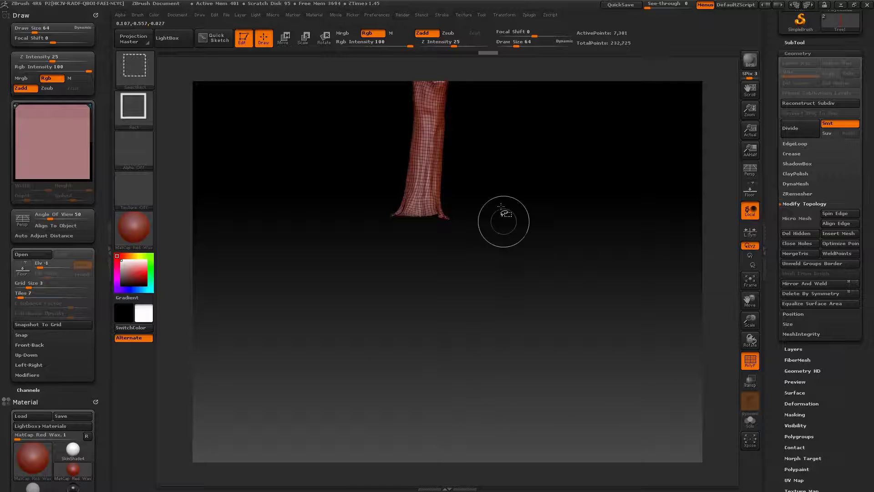
{"action": "right_click_drag", "start_coordinate": [501, 209], "coordinate": [511, 329], "text": "ctrl+shift"}
{"action": "mouse_move", "coordinate": [511, 329]}
{"action": "left_mouse_down"}
{"action": "mouse_move", "coordinate": [548, 287]}
{"action": "mouse_move", "coordinate": [512, 264]}
{"action": "mouse_move", "coordinate": [529, 332]}
{"action": "mouse_move", "coordinate": [553, 308]}
{"action": "mouse_move", "coordinate": [507, 291]}
{"action": "mouse_move", "coordinate": [510, 323]}
{"action": "mouse_move", "coordinate": [501, 305]}
{"action": "left_mouse_up"}
{"action": "left_click_drag", "start_coordinate": [579, 164], "coordinate": [501, 114]}
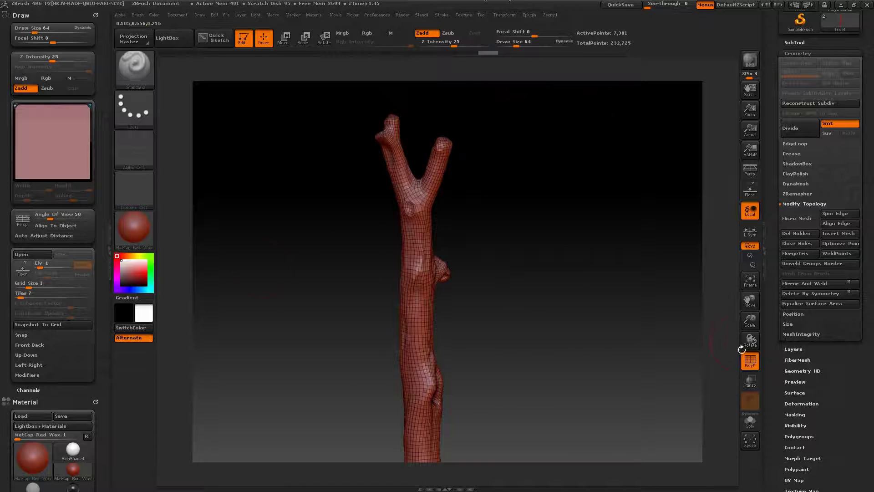
{"action": "left_click", "coordinate": [752, 364]}
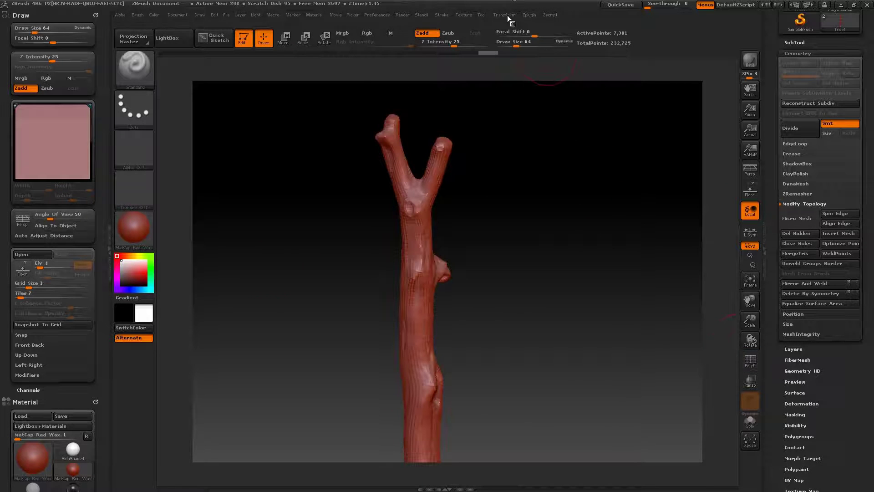
Set up UV Master for control painting in Protect mode with Symmetry turned off.
{"action": "left_click", "coordinate": [529, 15]}
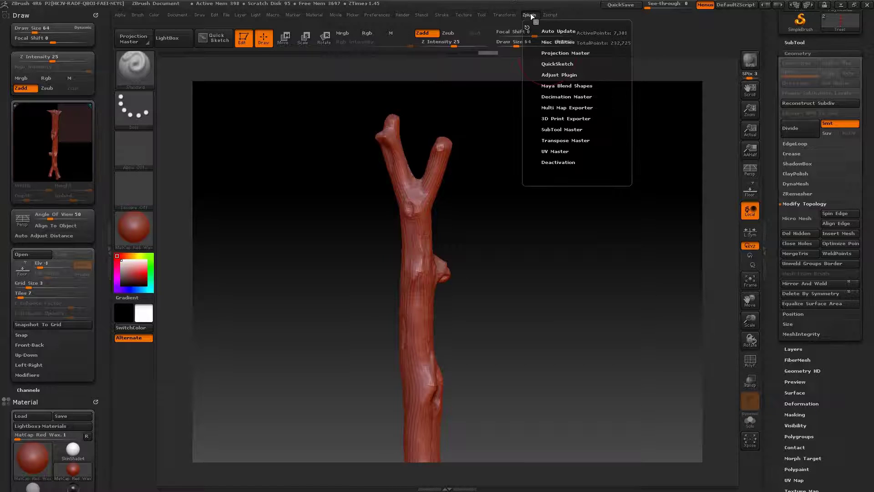
{"action": "left_click", "coordinate": [558, 151]}
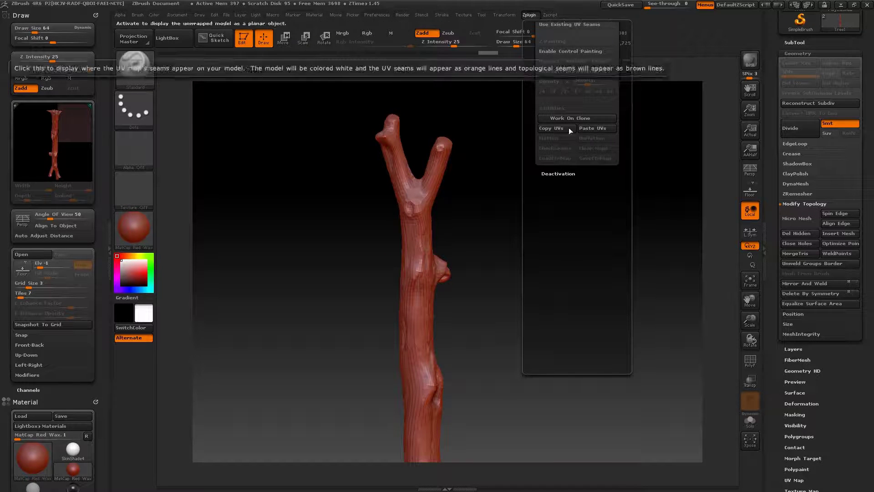
{"action": "left_click_drag", "start_coordinate": [608, 173], "coordinate": [618, 264]}
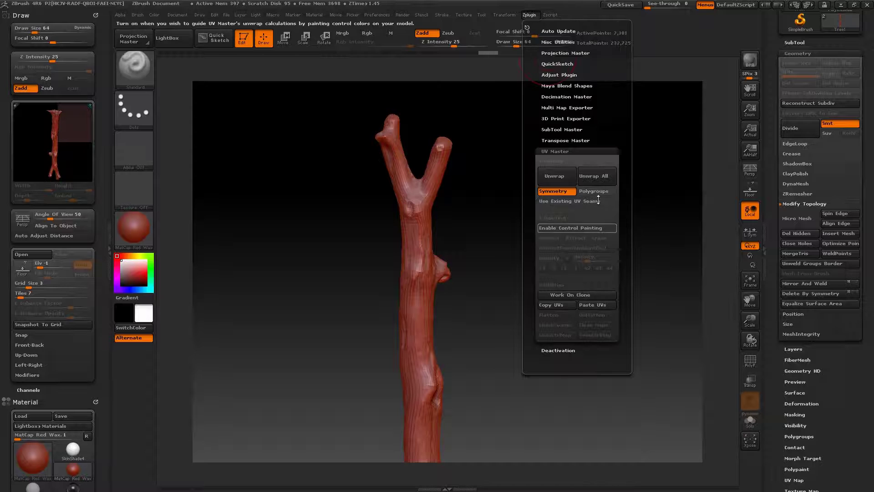
{"action": "left_click", "coordinate": [558, 191]}
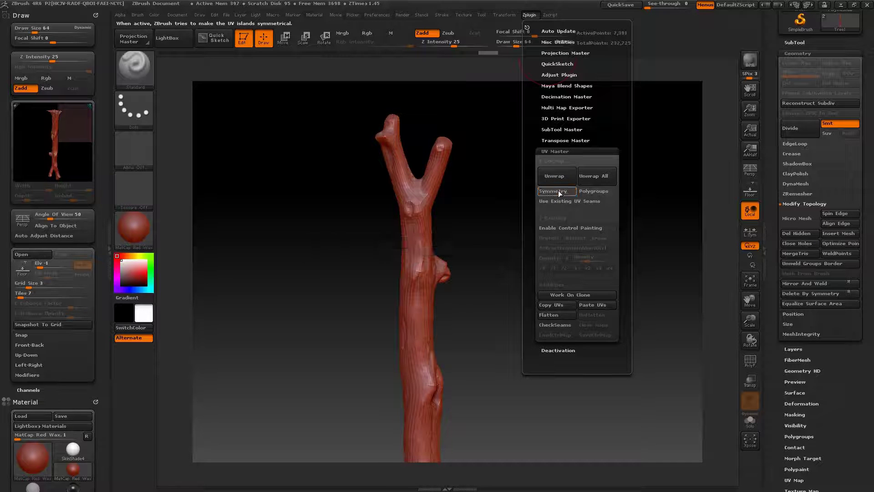
{"action": "left_click", "coordinate": [575, 228]}
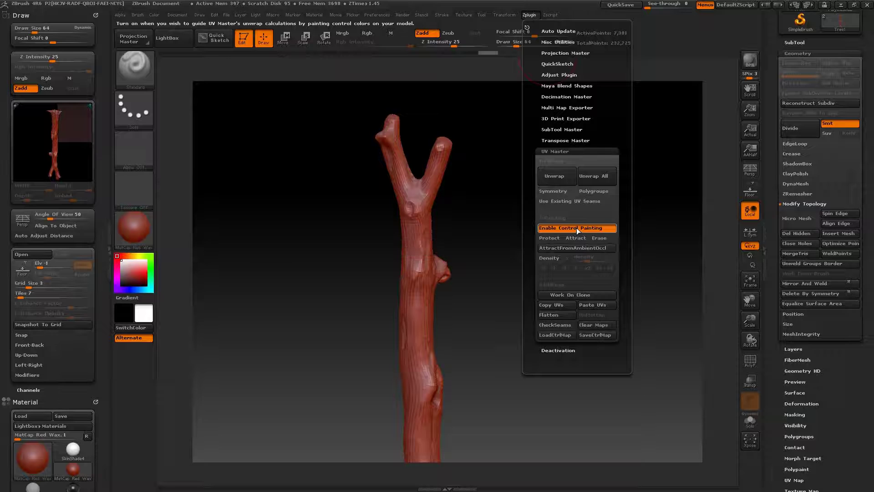
{"action": "left_click", "coordinate": [555, 238]}
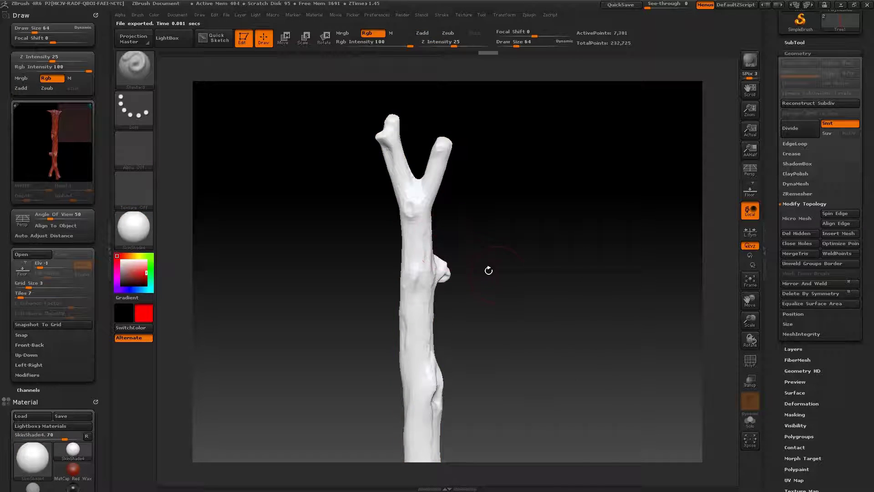
Set the Draw Size to 17 and paint a red protect stripe along the front of the trunk down to its base.
{"action": "right_click_drag", "start_coordinate": [501, 275], "coordinate": [514, 280], "text": "ctrl"}
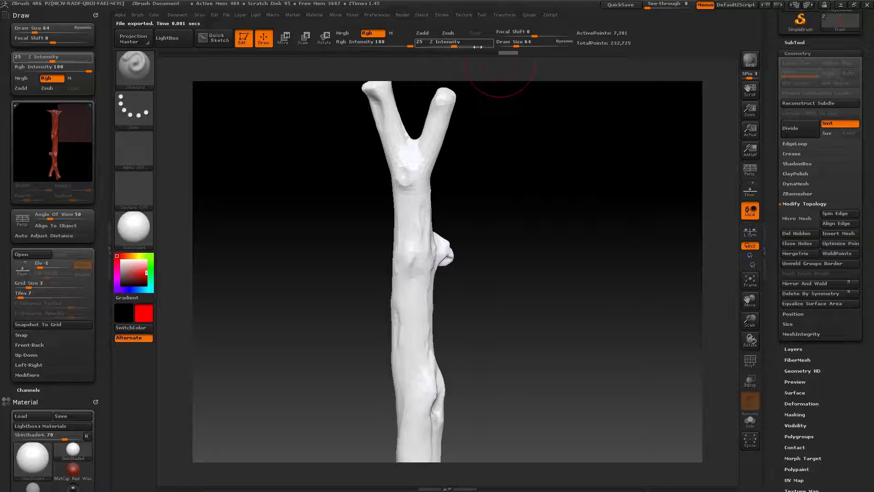
{"action": "left_click", "coordinate": [511, 46]}
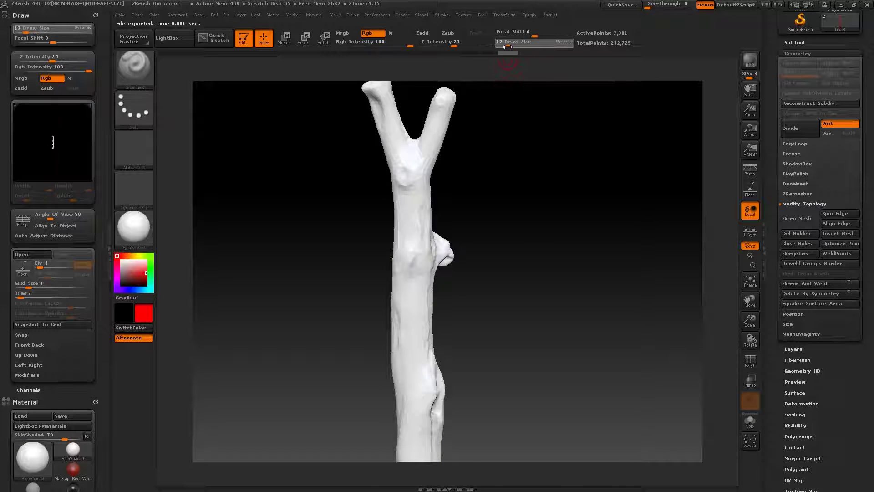
{"action": "left_click_drag", "start_coordinate": [521, 250], "coordinate": [543, 268], "text": "alt"}
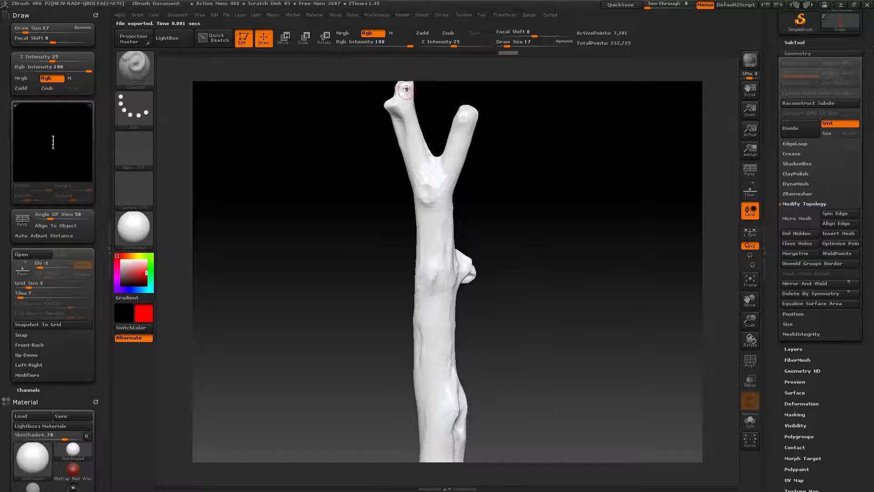
{"action": "left_click_drag", "start_coordinate": [410, 148], "coordinate": [435, 252]}
{"action": "mouse_move", "coordinate": [502, 331]}
{"action": "left_mouse_down", "text": "alt"}
{"action": "mouse_move", "coordinate": [457, 178]}
{"action": "mouse_move", "coordinate": [439, 336]}
{"action": "mouse_move", "coordinate": [484, 255]}
{"action": "mouse_move", "coordinate": [480, 221]}
{"action": "left_mouse_up", "text": "alt"}
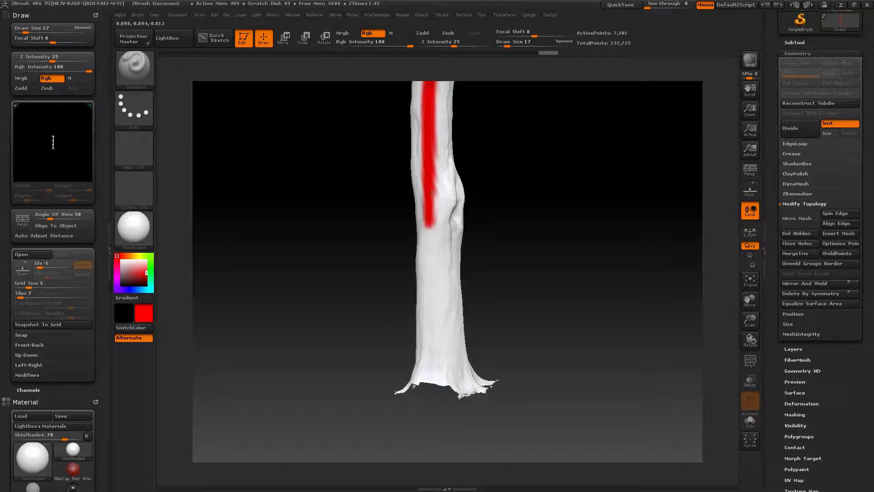
{"action": "left_click_drag", "start_coordinate": [431, 199], "coordinate": [446, 402]}
{"action": "left_click_drag", "start_coordinate": [437, 313], "coordinate": [435, 190]}
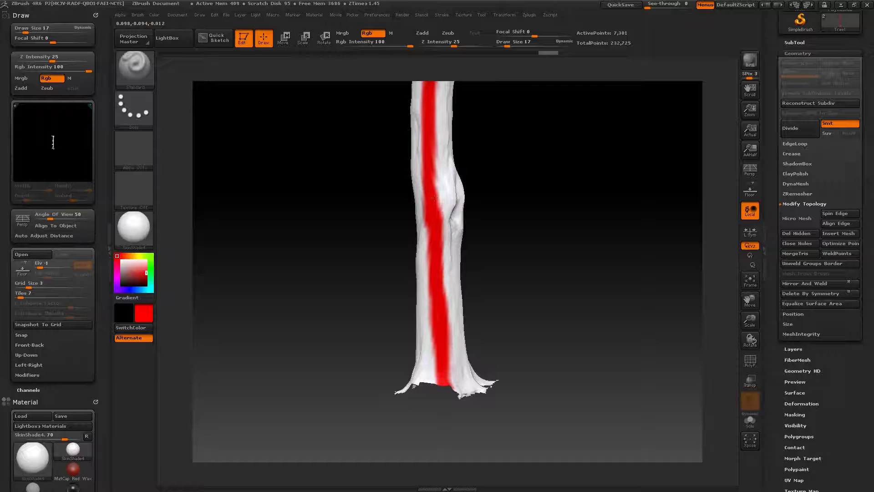
Fill out the red protect paint along the fronts of both forked branches and across the fork.
{"action": "left_click_drag", "start_coordinate": [446, 152], "coordinate": [476, 374]}
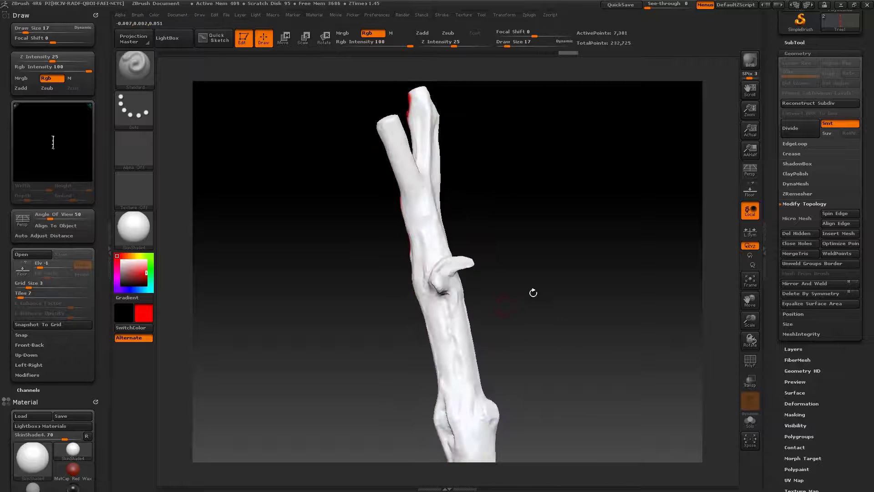
{"action": "mouse_move", "coordinate": [559, 285]}
{"action": "left_mouse_down"}
{"action": "mouse_move", "coordinate": [576, 294]}
{"action": "mouse_move", "coordinate": [526, 221]}
{"action": "left_mouse_up"}
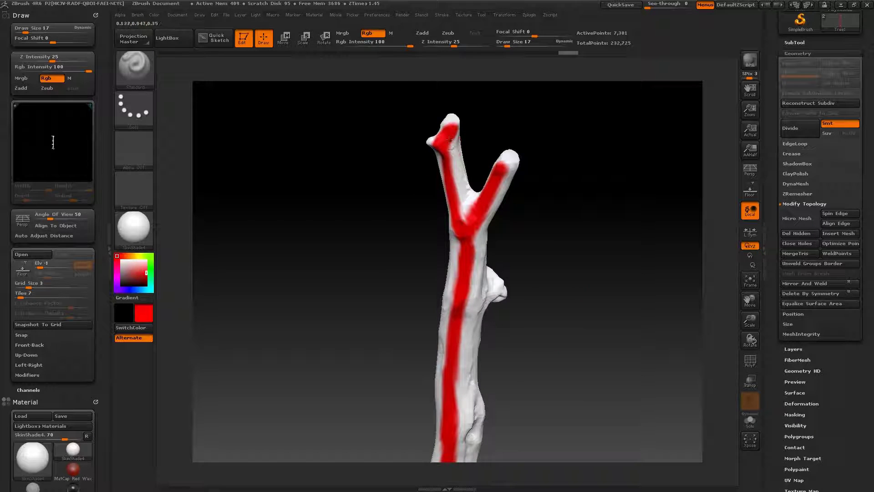
{"action": "left_click_drag", "start_coordinate": [449, 139], "coordinate": [466, 220]}
{"action": "mouse_move", "coordinate": [595, 287]}
{"action": "left_mouse_down", "text": "alt"}
{"action": "mouse_move", "coordinate": [599, 239]}
{"action": "mouse_move", "coordinate": [605, 297]}
{"action": "left_mouse_up", "text": "alt"}
{"action": "left_click_drag", "start_coordinate": [602, 254], "coordinate": [592, 241]}
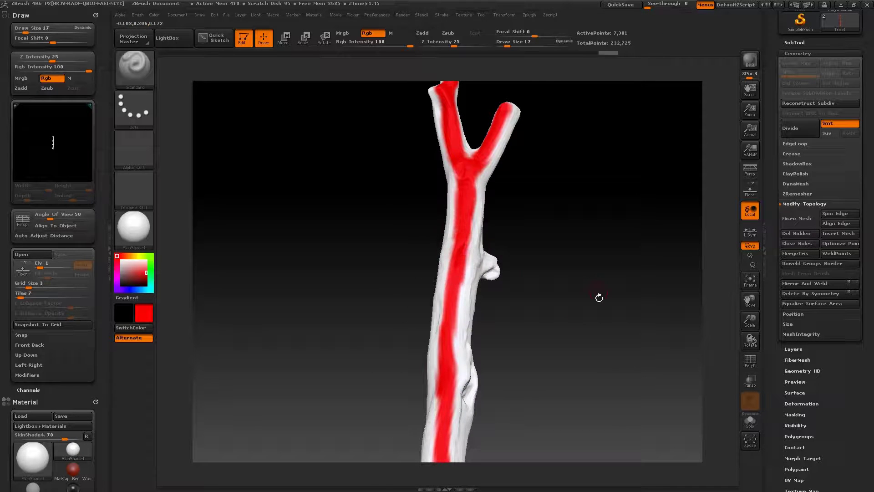
Switch UV Master's control painting to Attract for the back of the tree and reduce the Draw Size to 6.
{"action": "left_click_drag", "start_coordinate": [595, 298], "coordinate": [528, 297]}
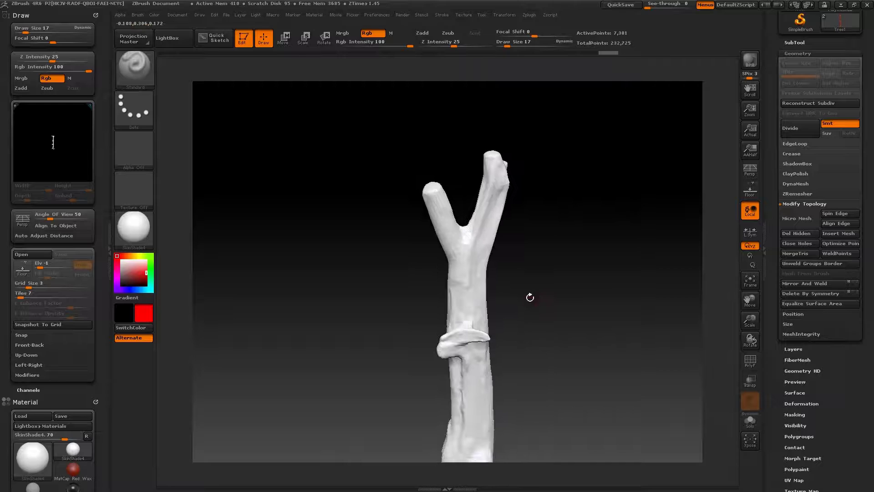
{"action": "left_click", "coordinate": [529, 14]}
{"action": "left_click", "coordinate": [577, 239]}
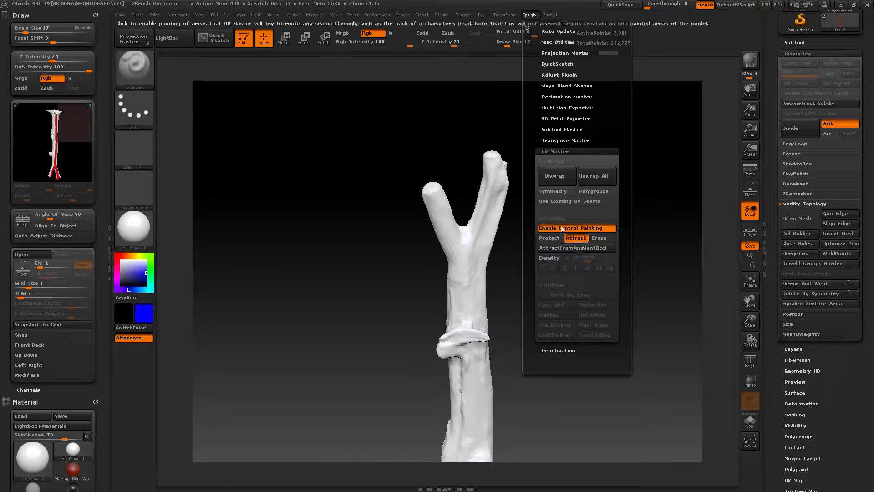
{"action": "mouse_move", "coordinate": [547, 292]}
{"action": "left_mouse_down"}
{"action": "mouse_move", "coordinate": [566, 321]}
{"action": "mouse_move", "coordinate": [559, 324]}
{"action": "mouse_move", "coordinate": [544, 291]}
{"action": "mouse_move", "coordinate": [544, 258]}
{"action": "mouse_move", "coordinate": [568, 265]}
{"action": "mouse_move", "coordinate": [574, 289]}
{"action": "mouse_move", "coordinate": [445, 205]}
{"action": "left_mouse_up"}
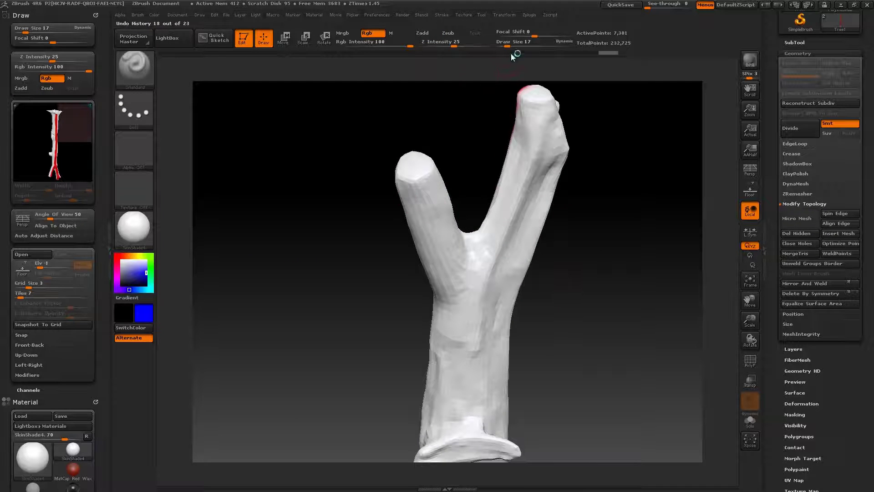
{"action": "left_click_drag", "start_coordinate": [507, 45], "coordinate": [503, 45]}
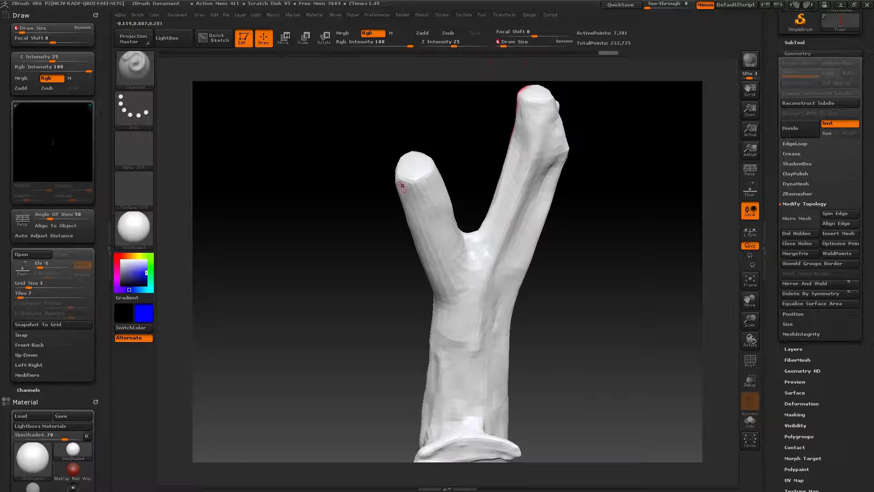
Paint a blue attract seam around the rim of the shorter branch's cut tip and down its inner side into the fork.
{"action": "left_click_drag", "start_coordinate": [399, 178], "coordinate": [435, 174]}
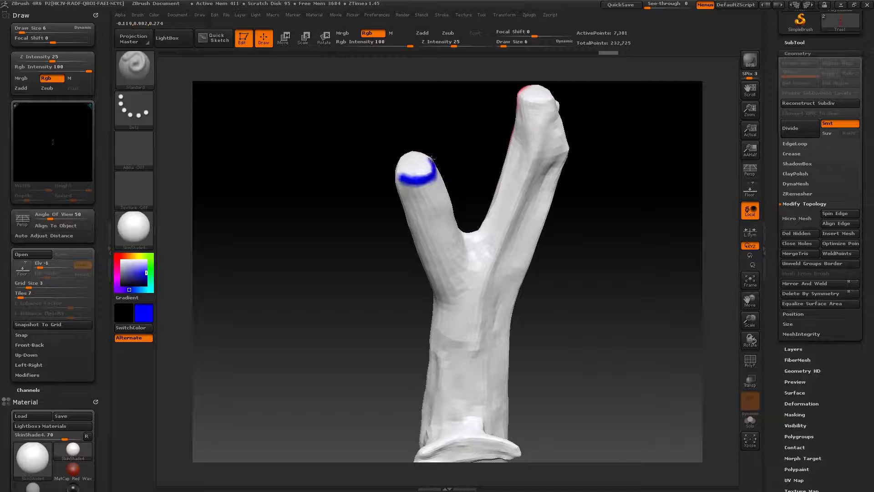
{"action": "left_click_drag", "start_coordinate": [588, 267], "coordinate": [600, 309]}
{"action": "left_click_drag", "start_coordinate": [394, 164], "coordinate": [401, 175]}
{"action": "left_click_drag", "start_coordinate": [565, 264], "coordinate": [550, 230]}
{"action": "left_click_drag", "start_coordinate": [602, 262], "coordinate": [608, 314]}
{"action": "left_click_drag", "start_coordinate": [430, 165], "coordinate": [490, 211]}
{"action": "left_click_drag", "start_coordinate": [548, 232], "coordinate": [588, 260]}
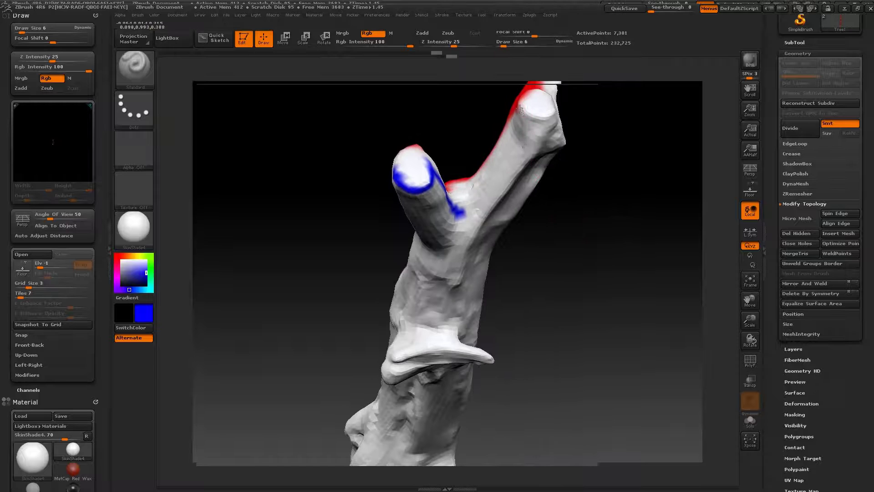
Paint the blue attract seam from the fork up the longer branch and around its cut tip.
{"action": "mouse_move", "coordinate": [523, 112]}
{"action": "left_mouse_down"}
{"action": "mouse_move", "coordinate": [537, 119]}
{"action": "mouse_move", "coordinate": [466, 195]}
{"action": "mouse_move", "coordinate": [460, 217]}
{"action": "left_mouse_up"}
{"action": "left_click_drag", "start_coordinate": [624, 146], "coordinate": [544, 100]}
{"action": "left_click_drag", "start_coordinate": [635, 113], "coordinate": [589, 176]}
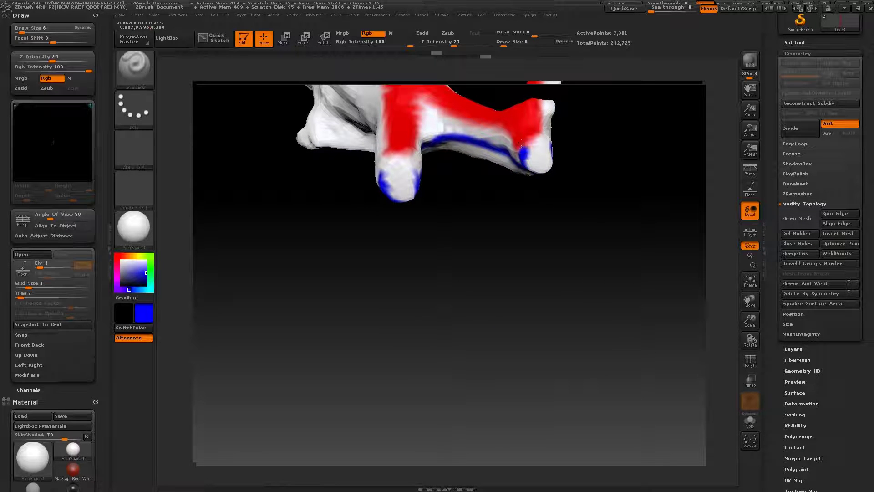
{"action": "left_click_drag", "start_coordinate": [588, 176], "coordinate": [467, 307]}
Paint the blue attract seam down the back of the trunk from the fork to the curved branch stub.
{"action": "left_click_drag", "start_coordinate": [428, 196], "coordinate": [436, 365]}
{"action": "left_click_drag", "start_coordinate": [424, 281], "coordinate": [420, 205]}
{"action": "left_click_drag", "start_coordinate": [549, 296], "coordinate": [546, 155], "text": "alt"}
{"action": "mouse_move", "coordinate": [529, 266]}
{"action": "left_mouse_down"}
{"action": "mouse_move", "coordinate": [544, 285]}
{"action": "mouse_move", "coordinate": [545, 311]}
{"action": "mouse_move", "coordinate": [510, 278]}
{"action": "left_mouse_up"}
Paint a closed blue attract loop around the base of the curved branch stub, joined to the trunk seam.
{"action": "mouse_move", "coordinate": [449, 182]}
{"action": "left_mouse_down"}
{"action": "mouse_move", "coordinate": [531, 209]}
{"action": "mouse_move", "coordinate": [396, 180]}
{"action": "mouse_move", "coordinate": [318, 205]}
{"action": "left_mouse_up"}
{"action": "mouse_move", "coordinate": [465, 244]}
{"action": "left_mouse_down"}
{"action": "mouse_move", "coordinate": [587, 225]}
{"action": "mouse_move", "coordinate": [512, 260]}
{"action": "left_mouse_up"}
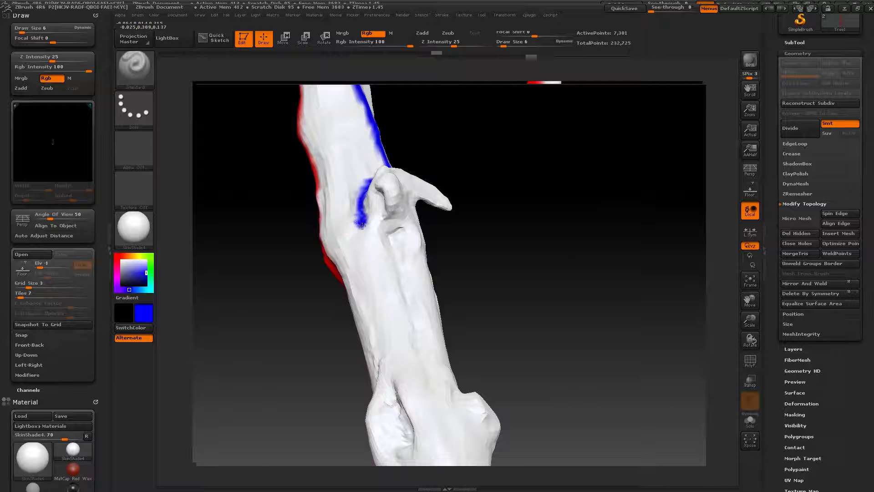
{"action": "left_click_drag", "start_coordinate": [588, 244], "coordinate": [482, 249]}
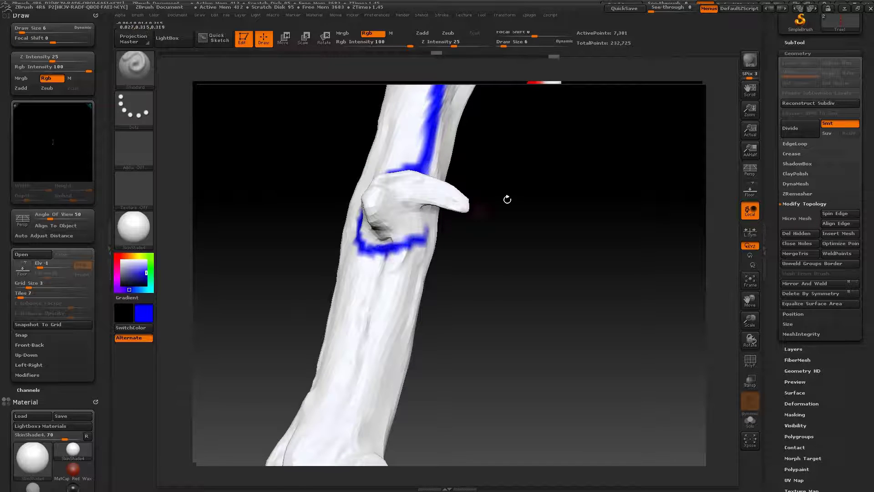
{"action": "left_click_drag", "start_coordinate": [515, 196], "coordinate": [431, 206]}
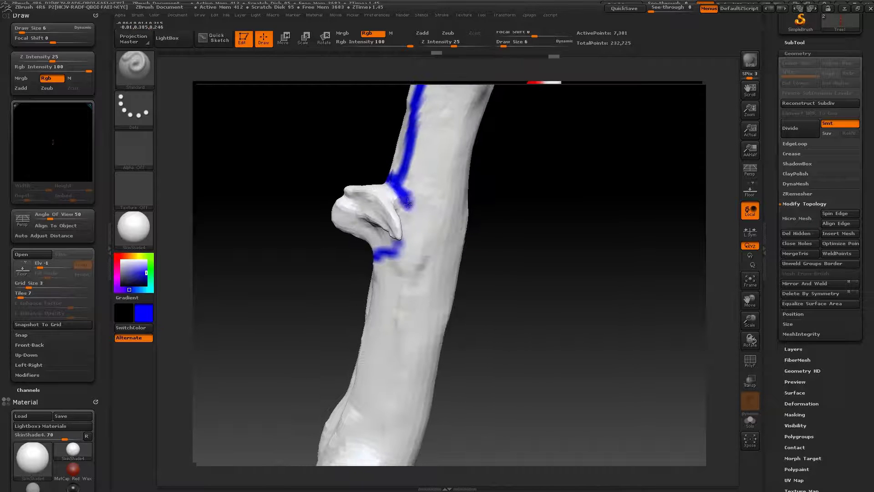
{"action": "mouse_move", "coordinate": [383, 251]}
{"action": "left_mouse_down"}
{"action": "mouse_move", "coordinate": [527, 254]}
{"action": "mouse_move", "coordinate": [545, 273]}
{"action": "mouse_move", "coordinate": [511, 289]}
{"action": "mouse_move", "coordinate": [470, 270]}
{"action": "mouse_move", "coordinate": [489, 209]}
{"action": "mouse_move", "coordinate": [476, 273]}
{"action": "mouse_move", "coordinate": [460, 296]}
{"action": "mouse_move", "coordinate": [375, 201]}
{"action": "left_mouse_up"}
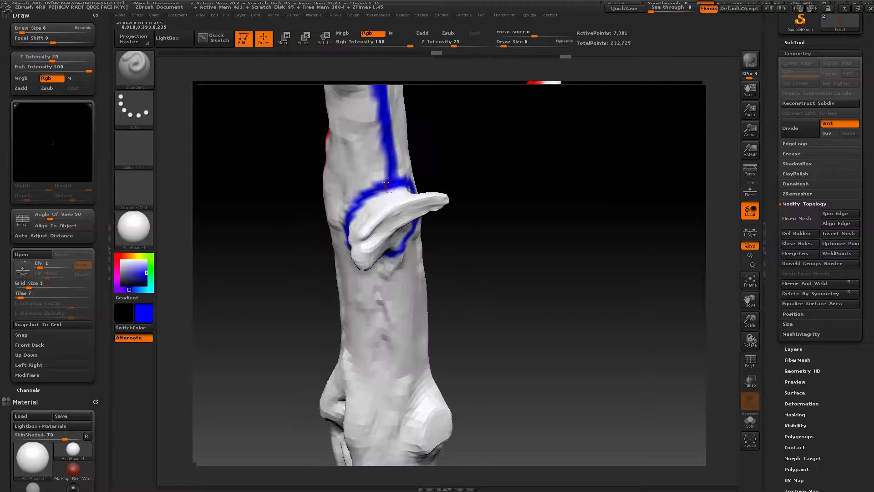
Paint a blue attract line along the top ridge of the curved branch stub.
{"action": "mouse_move", "coordinate": [485, 237]}
{"action": "left_mouse_down"}
{"action": "mouse_move", "coordinate": [469, 192]}
{"action": "mouse_move", "coordinate": [549, 197]}
{"action": "mouse_move", "coordinate": [514, 199]}
{"action": "mouse_move", "coordinate": [525, 180]}
{"action": "mouse_move", "coordinate": [461, 219]}
{"action": "left_mouse_up"}
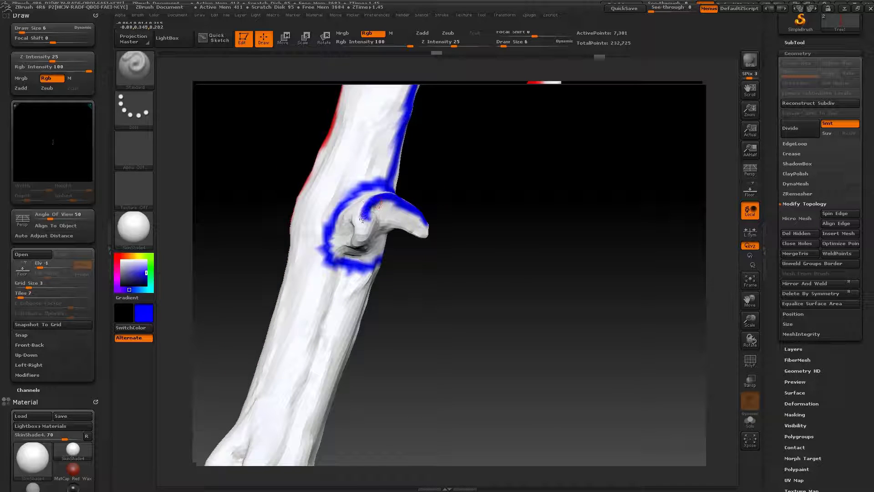
{"action": "mouse_move", "coordinate": [354, 240]}
{"action": "left_mouse_down"}
{"action": "mouse_move", "coordinate": [377, 233]}
{"action": "mouse_move", "coordinate": [337, 252]}
{"action": "left_mouse_up"}
{"action": "left_click_drag", "start_coordinate": [467, 201], "coordinate": [404, 197]}
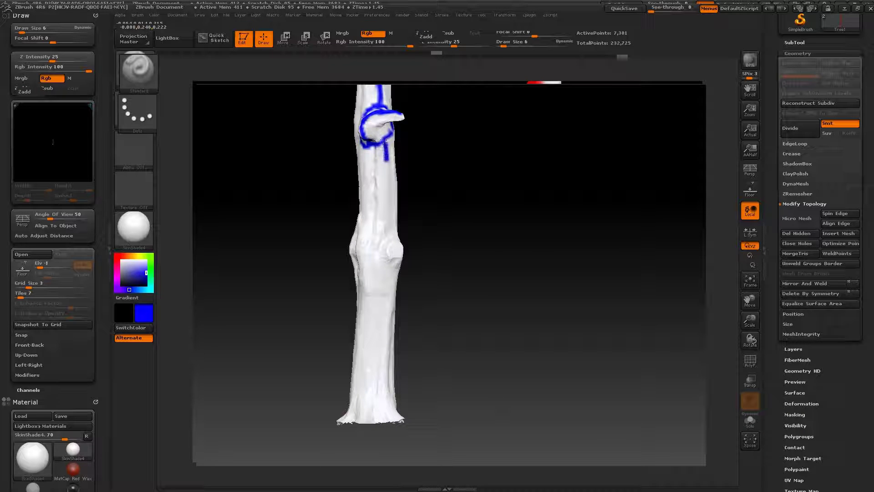
Continue the blue attract seam below the stub, around one side of the lower round knot and down to the trunk's base.
{"action": "left_click_drag", "start_coordinate": [386, 187], "coordinate": [386, 227]}
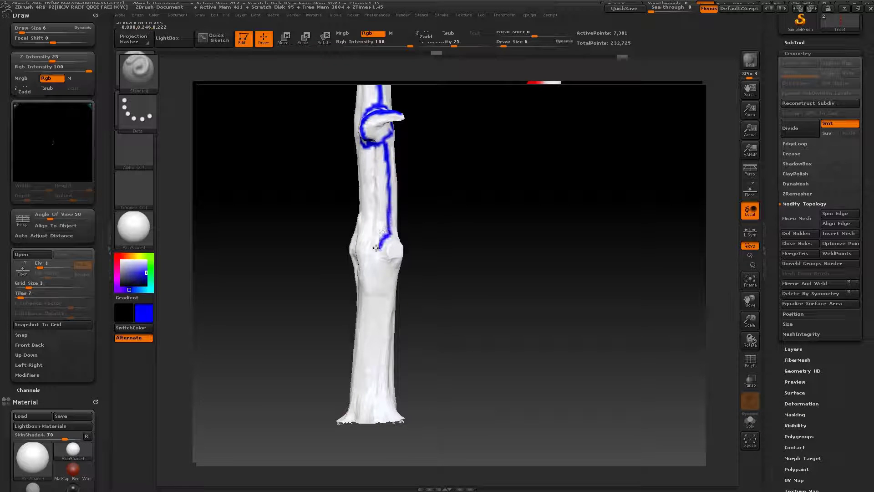
{"action": "mouse_move", "coordinate": [428, 271]}
{"action": "left_mouse_down"}
{"action": "mouse_move", "coordinate": [452, 261]}
{"action": "mouse_move", "coordinate": [390, 288]}
{"action": "left_mouse_up"}
{"action": "left_click_drag", "start_coordinate": [378, 346], "coordinate": [378, 415]}
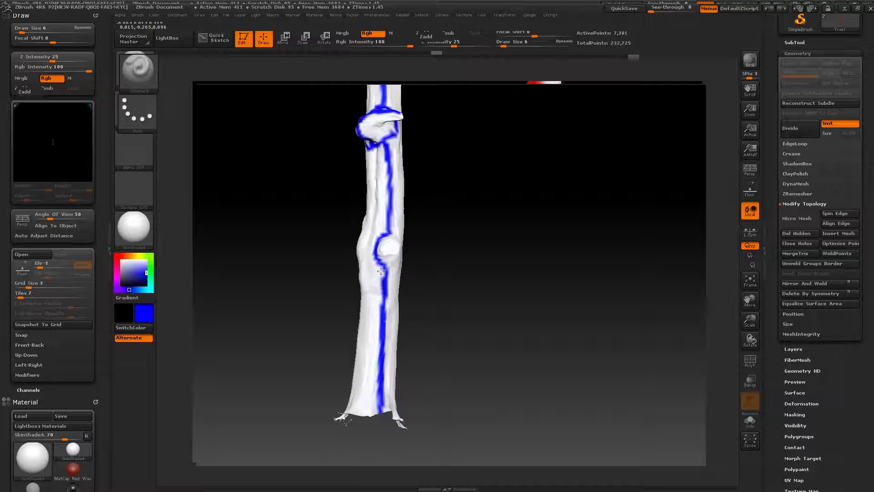
{"action": "mouse_move", "coordinate": [427, 194]}
{"action": "left_mouse_down"}
{"action": "mouse_move", "coordinate": [437, 231]}
{"action": "mouse_move", "coordinate": [430, 221]}
{"action": "mouse_move", "coordinate": [528, 347]}
{"action": "mouse_move", "coordinate": [471, 328]}
{"action": "mouse_move", "coordinate": [492, 277]}
{"action": "mouse_move", "coordinate": [484, 298]}
{"action": "mouse_move", "coordinate": [502, 347]}
{"action": "mouse_move", "coordinate": [521, 272]}
{"action": "mouse_move", "coordinate": [502, 278]}
{"action": "mouse_move", "coordinate": [540, 291]}
{"action": "mouse_move", "coordinate": [524, 347]}
{"action": "mouse_move", "coordinate": [530, 355]}
{"action": "mouse_move", "coordinate": [483, 315]}
{"action": "mouse_move", "coordinate": [486, 330]}
{"action": "left_mouse_up"}
Unwrap the tree's UVs with UV Master using the painted protect and attract areas.
{"action": "left_click", "coordinate": [528, 15]}
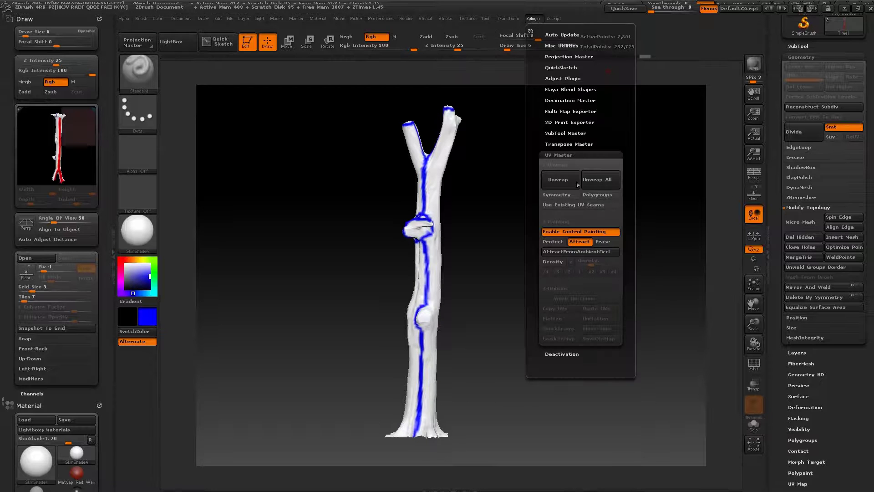
{"action": "left_click", "coordinate": [533, 19]}
{"action": "left_click", "coordinate": [567, 179]}
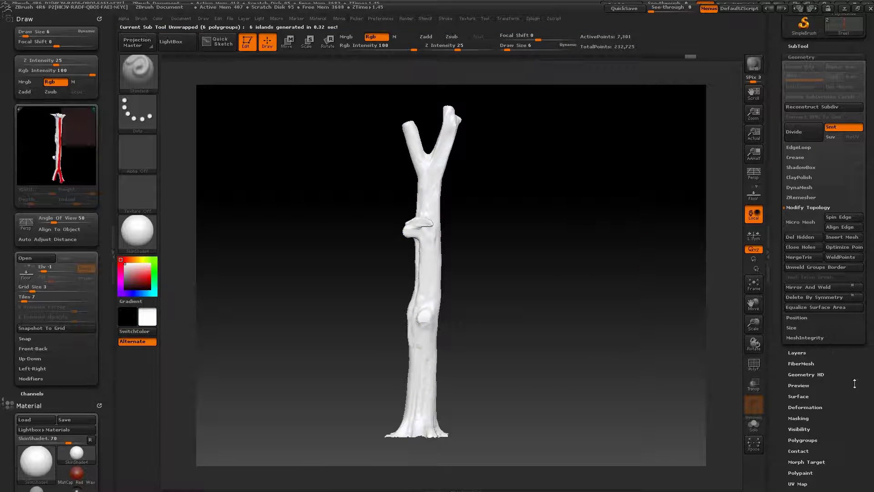
Inspect the flattened UV layout with Morph UV and return the tree to its 3D shape.
{"action": "scroll", "coordinate": [843, 331], "scroll_direction": "down", "scroll_amount": 3}
{"action": "left_click", "coordinate": [797, 342]}
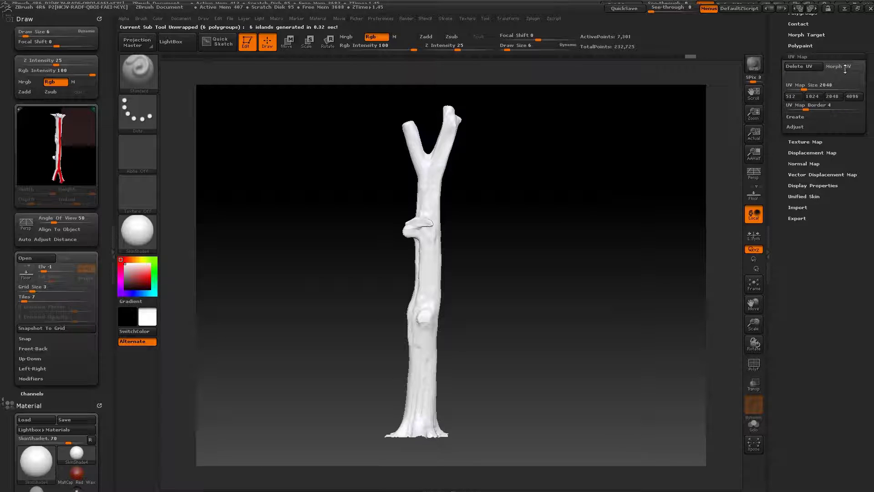
{"action": "left_click", "coordinate": [847, 68]}
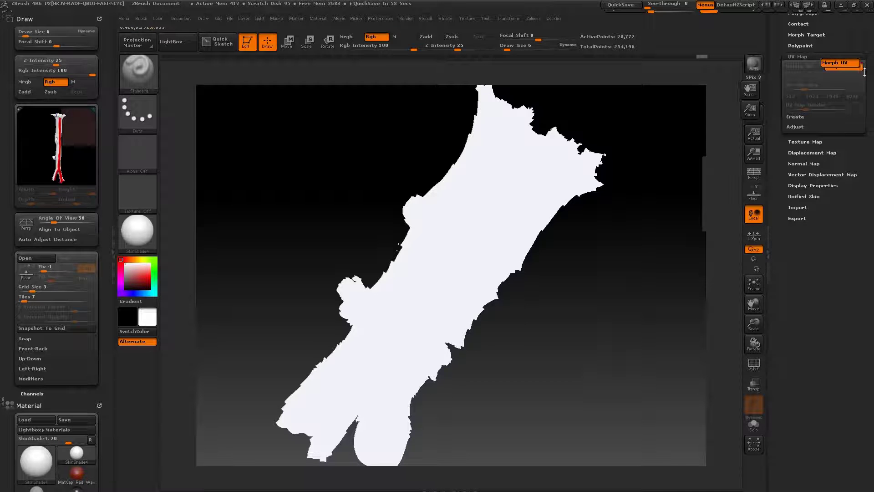
{"action": "left_click", "coordinate": [851, 67]}
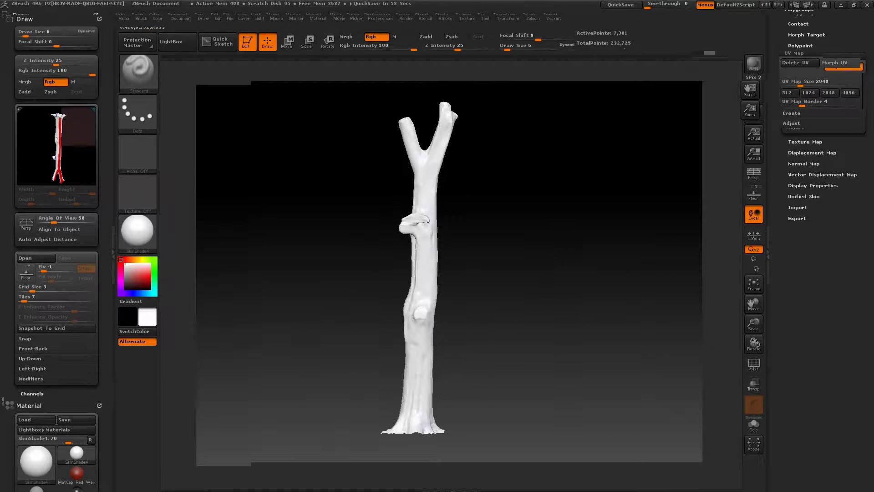
Show the SubTool list and turn on the PolyFrame wireframe with the curved branch stub in close view.
{"action": "scroll", "coordinate": [834, 226], "scroll_direction": "up", "scroll_amount": 5}
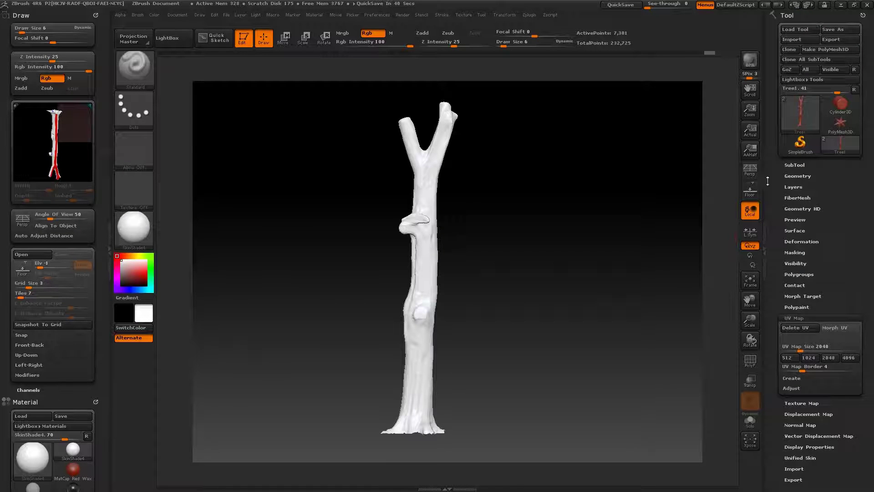
{"action": "right_click_drag", "start_coordinate": [467, 247], "coordinate": [510, 292], "text": "ctrl"}
{"action": "right_click_drag", "start_coordinate": [531, 248], "coordinate": [521, 412], "text": "alt"}
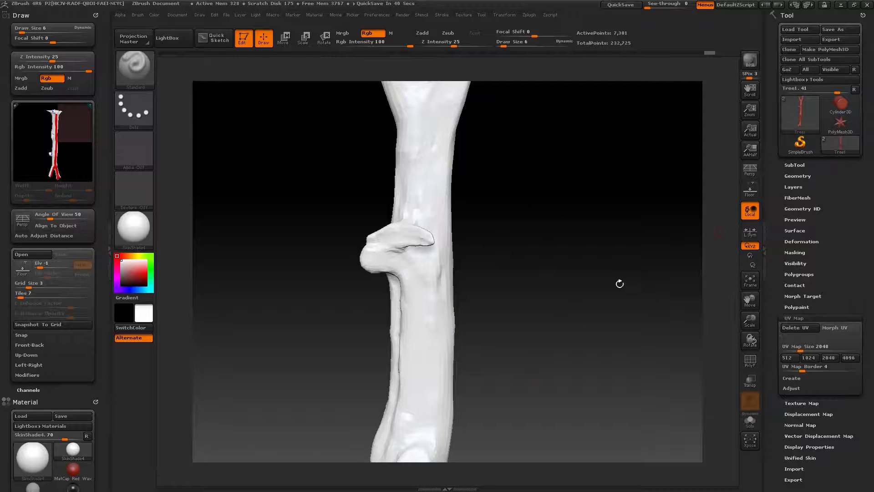
{"action": "left_click", "coordinate": [795, 165]}
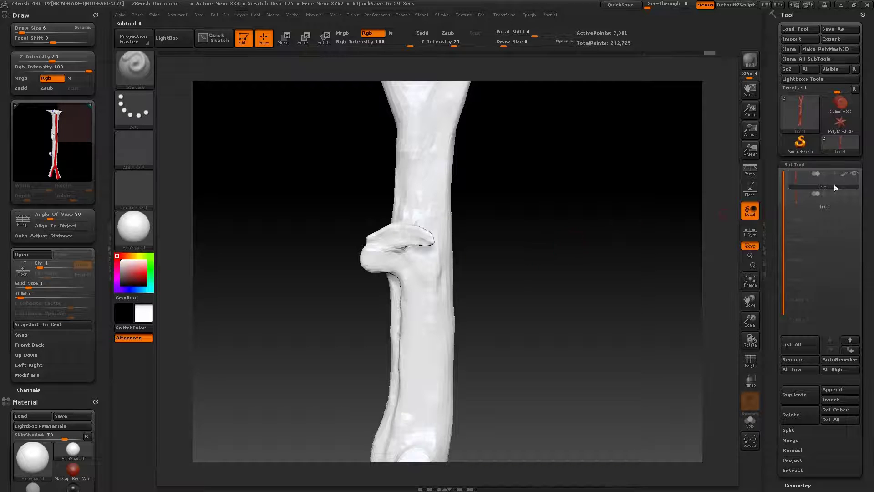
{"action": "left_click", "coordinate": [750, 360]}
{"action": "left_click_drag", "start_coordinate": [465, 294], "coordinate": [531, 365]}
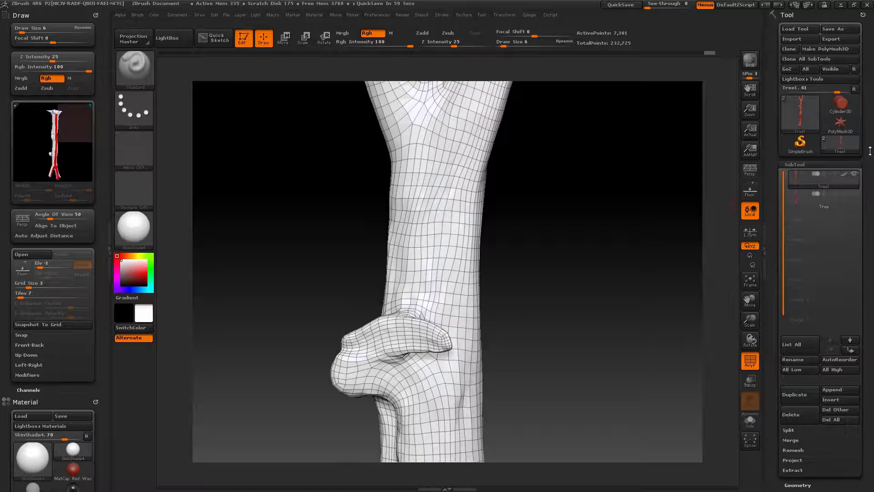
Divide the remeshed tree once with Smt smoothing and compare the surface with and without the wireframe.
{"action": "scroll", "coordinate": [870, 142], "scroll_direction": "down", "scroll_amount": 2}
{"action": "scroll", "coordinate": [872, 425], "scroll_direction": "down", "scroll_amount": 10}
{"action": "left_click", "coordinate": [798, 201]}
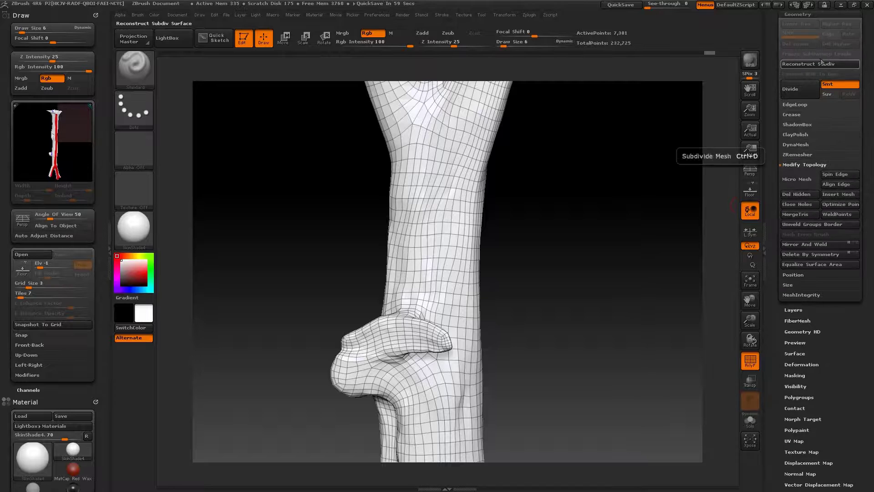
{"action": "scroll", "coordinate": [868, 117], "scroll_direction": "up", "scroll_amount": 1}
{"action": "scroll", "coordinate": [868, 117], "scroll_direction": "up", "scroll_amount": 3}
{"action": "left_click", "coordinate": [804, 181]}
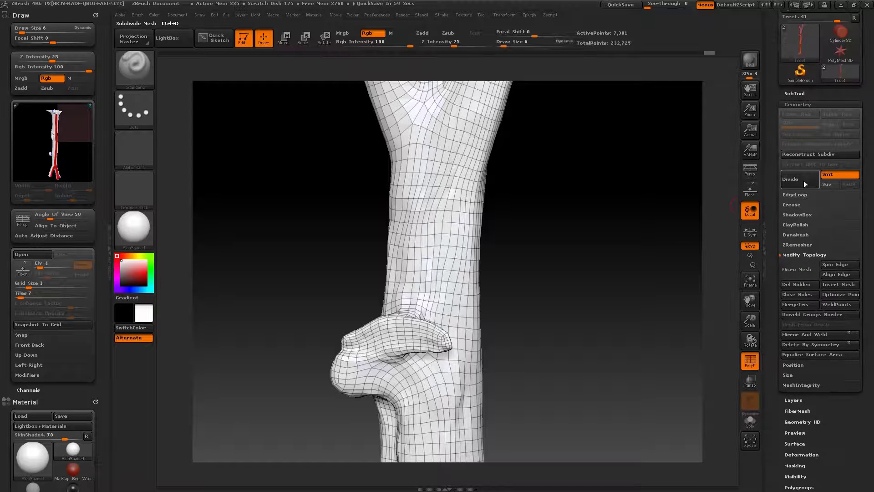
{"action": "left_click_drag", "start_coordinate": [511, 267], "coordinate": [635, 282]}
{"action": "left_click", "coordinate": [752, 366]}
{"action": "left_click", "coordinate": [752, 365]}
Divide the tree again to reach subdivision level 3 and check the denser mesh with PolyFrame.
{"action": "right_click_drag", "start_coordinate": [607, 273], "coordinate": [699, 185], "text": "ctrl"}
{"action": "left_click", "coordinate": [803, 175]}
{"action": "left_click", "coordinate": [749, 367]}
{"action": "left_click", "coordinate": [749, 367]}
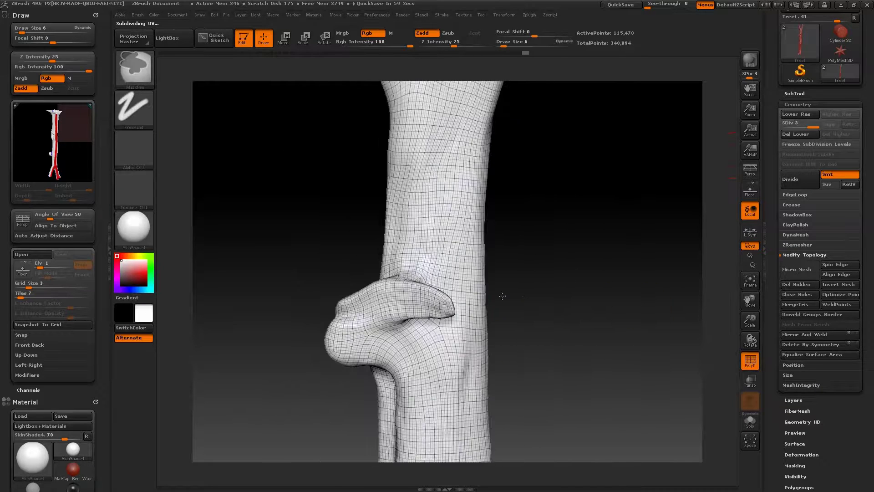
Divide the remeshed tree to reach subdivision level 4 and check the denser wireframe around the fork and branch stub.
{"action": "left_click_drag", "start_coordinate": [502, 296], "coordinate": [563, 174]}
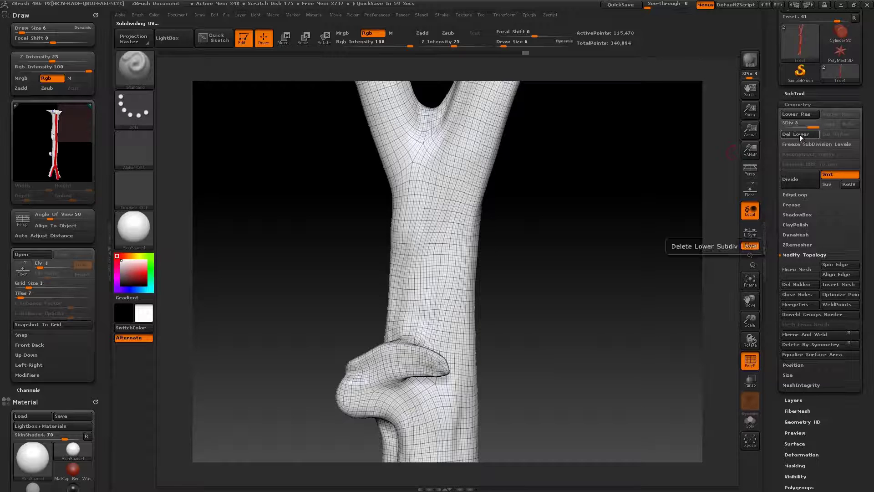
{"action": "left_click", "coordinate": [803, 181]}
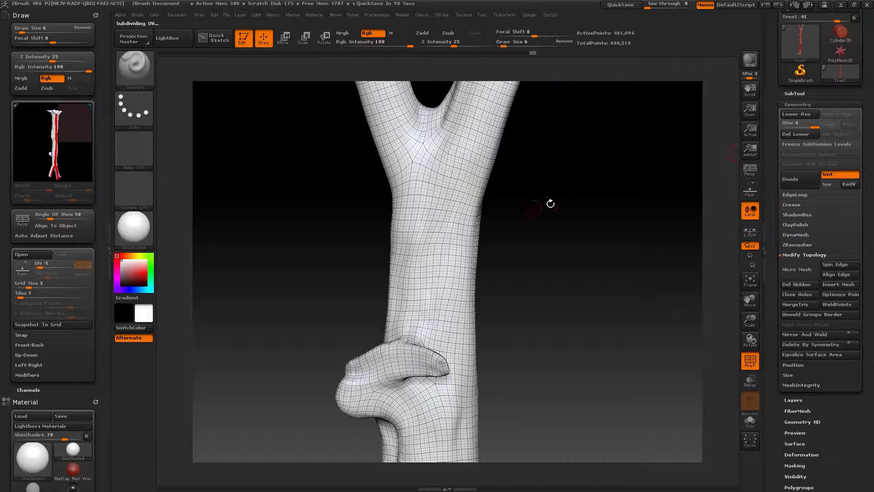
{"action": "mouse_move", "coordinate": [591, 177]}
{"action": "left_mouse_down", "text": "shift"}
{"action": "mouse_move", "coordinate": [578, 158]}
{"action": "mouse_move", "coordinate": [582, 231]}
{"action": "mouse_move", "coordinate": [590, 152]}
{"action": "left_mouse_up", "text": "shift"}
{"action": "mouse_move", "coordinate": [595, 294]}
{"action": "left_mouse_down", "text": "alt"}
{"action": "mouse_move", "coordinate": [597, 186]}
{"action": "mouse_move", "coordinate": [614, 177]}
{"action": "left_mouse_up", "text": "alt"}
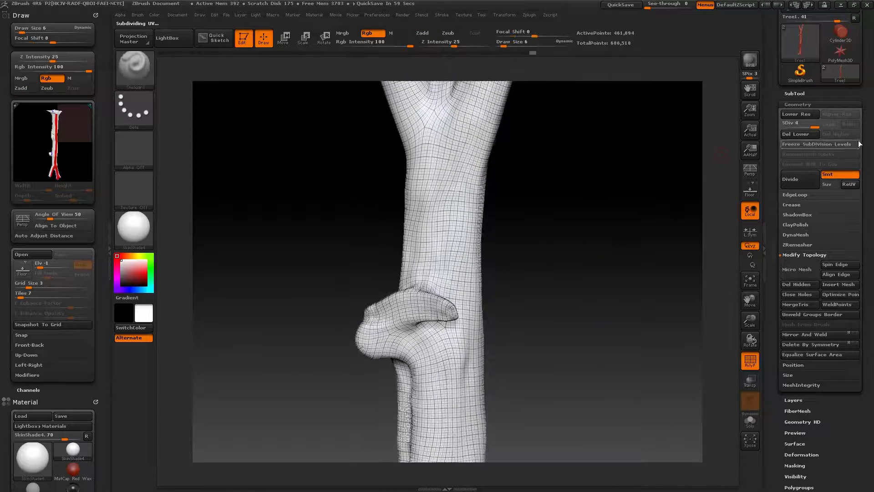
Make the original Tree scan visible in the SubTool list and examine how it overlaps the subdivided mesh along the trunk.
{"action": "left_click", "coordinate": [795, 93]}
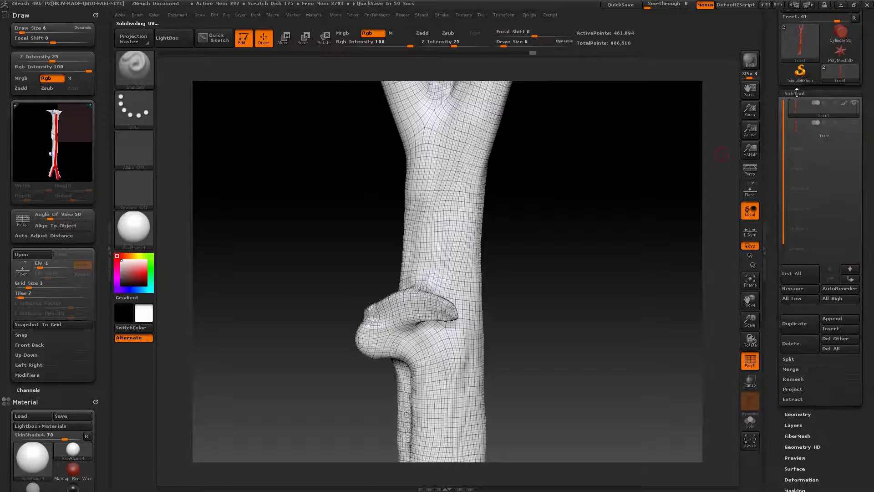
{"action": "left_click", "coordinate": [855, 123]}
{"action": "right_click_drag", "start_coordinate": [515, 253], "coordinate": [568, 256], "text": "ctrl"}
{"action": "left_click_drag", "start_coordinate": [563, 256], "coordinate": [546, 248], "text": "ctrl"}
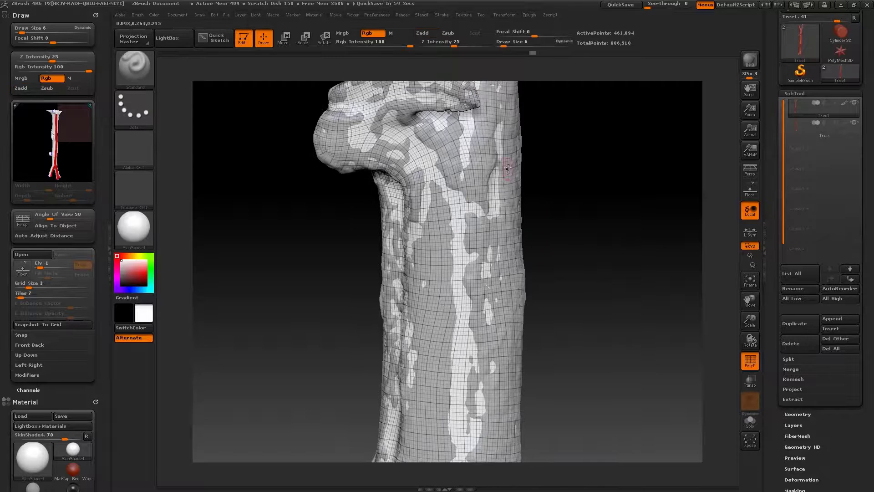
{"action": "right_click_drag", "start_coordinate": [579, 280], "coordinate": [494, 290], "text": "ctrl"}
{"action": "right_click_drag", "start_coordinate": [546, 310], "coordinate": [563, 164], "text": "alt"}
{"action": "left_click_drag", "start_coordinate": [566, 257], "coordinate": [570, 185], "text": "alt"}
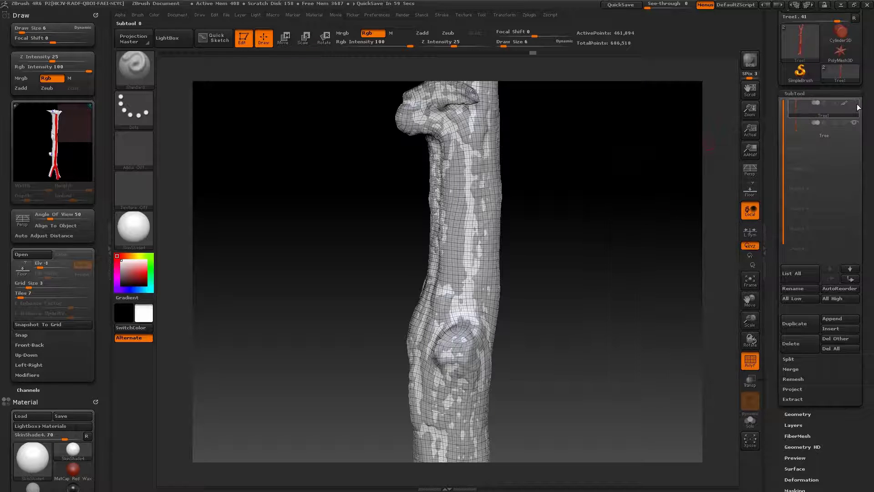
Project the original scan's detail onto the subdivided Tree1 mesh with ProjectAll and hide the Tree scan.
{"action": "mouse_move", "coordinate": [828, 108]}
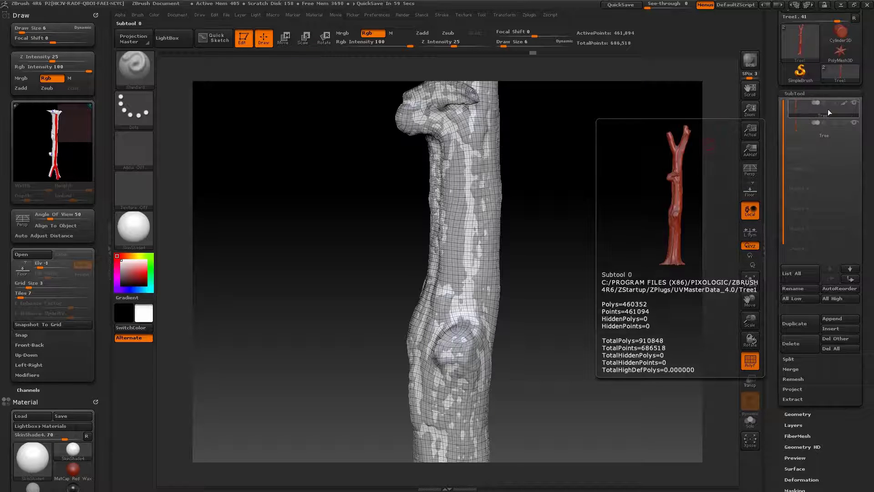
{"action": "left_click", "coordinate": [791, 390]}
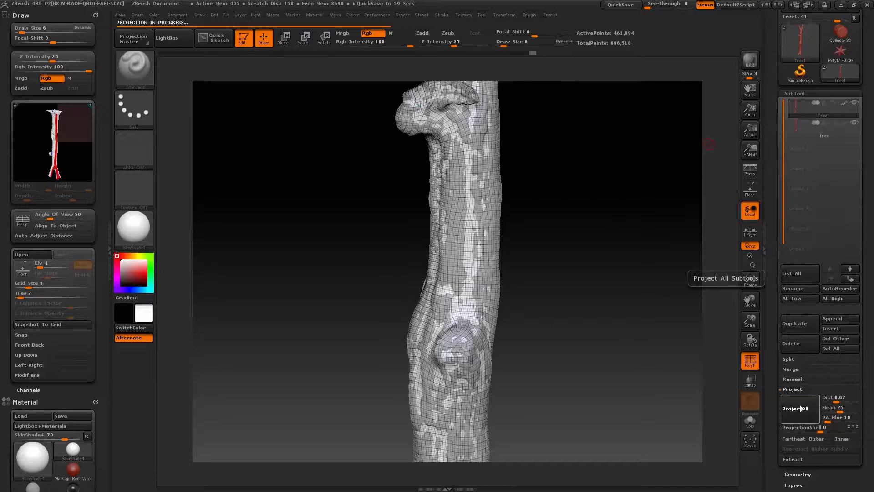
{"action": "left_click", "coordinate": [856, 124]}
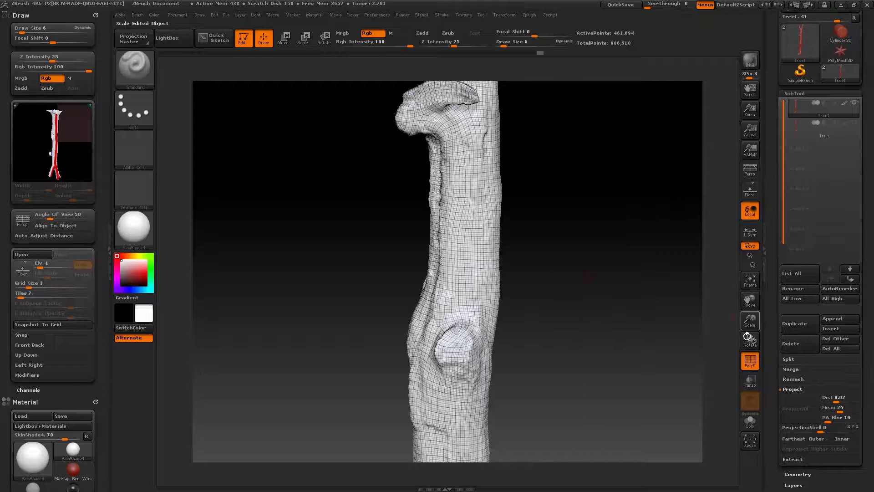
Turn off the PolyFrame wireframe and step back through the undo history to compare the projected bark detail.
{"action": "left_click", "coordinate": [751, 362]}
{"action": "mouse_move", "coordinate": [559, 314]}
{"action": "right_mouse_down", "text": "ctrl"}
{"action": "mouse_move", "coordinate": [551, 329]}
{"action": "mouse_move", "coordinate": [575, 332]}
{"action": "right_mouse_up", "text": "ctrl"}
{"action": "key", "text": "ctrl+z"}
{"action": "key", "text": "ctrl+z"}
{"action": "key", "text": "ctrl+z"}
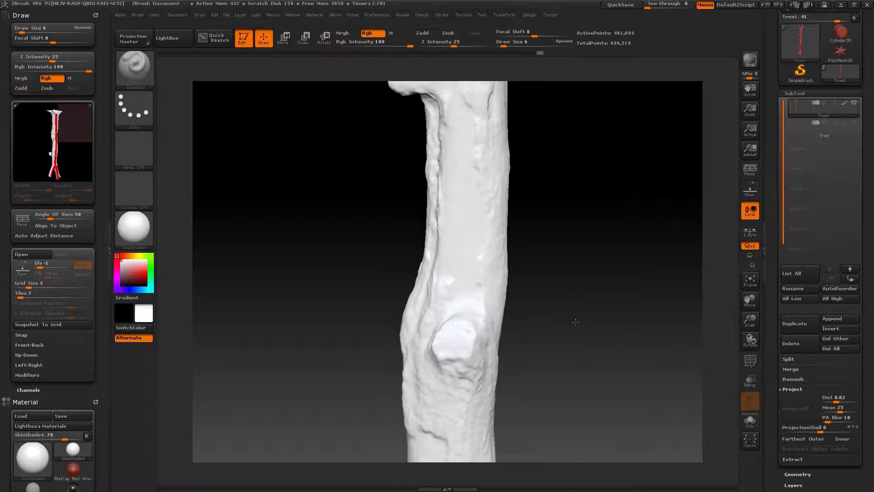
Inspect the projected detail with and without the PolyFrame wireframe, finishing with the whole tree framed.
{"action": "left_click", "coordinate": [750, 361]}
{"action": "mouse_move", "coordinate": [605, 289]}
{"action": "right_mouse_down", "text": "ctrl"}
{"action": "mouse_move", "coordinate": [631, 314]}
{"action": "mouse_move", "coordinate": [562, 303]}
{"action": "mouse_move", "coordinate": [618, 303]}
{"action": "right_mouse_up", "text": "ctrl"}
{"action": "mouse_move", "coordinate": [618, 303]}
{"action": "left_mouse_down"}
{"action": "mouse_move", "coordinate": [635, 302]}
{"action": "mouse_move", "coordinate": [550, 234]}
{"action": "mouse_move", "coordinate": [621, 429]}
{"action": "left_mouse_up"}
{"action": "left_click", "coordinate": [751, 366]}
{"action": "mouse_move", "coordinate": [537, 222]}
{"action": "left_mouse_down", "text": "alt"}
{"action": "mouse_move", "coordinate": [537, 286]}
{"action": "mouse_move", "coordinate": [583, 353]}
{"action": "mouse_move", "coordinate": [590, 337]}
{"action": "mouse_move", "coordinate": [588, 358]}
{"action": "mouse_move", "coordinate": [541, 319]}
{"action": "mouse_move", "coordinate": [519, 269]}
{"action": "mouse_move", "coordinate": [512, 370]}
{"action": "mouse_move", "coordinate": [501, 376]}
{"action": "left_mouse_up", "text": "alt"}
{"action": "left_click_drag", "start_coordinate": [562, 287], "coordinate": [589, 295]}
{"action": "key", "text": "f"}
Turn the PolyFrame wireframe on and examine the projected mesh over the whole tree and around the trunk knot.
{"action": "left_click_drag", "start_coordinate": [867, 291], "coordinate": [866, 286]}
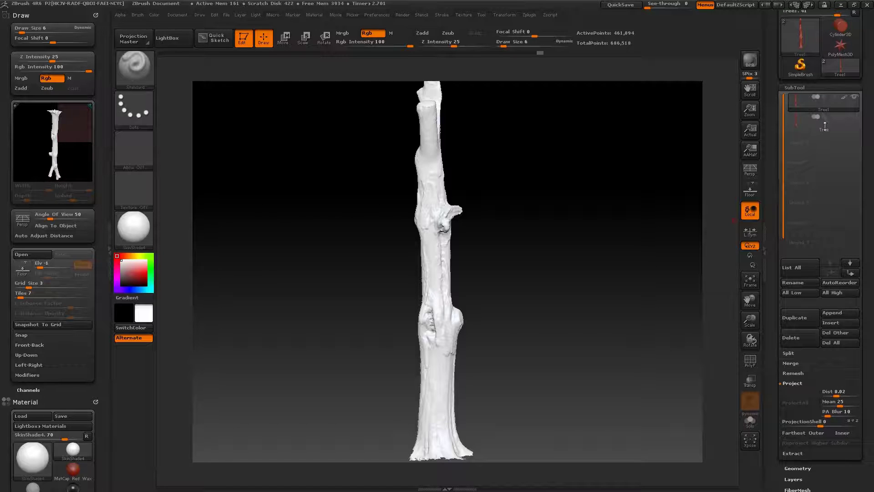
{"action": "left_click_drag", "start_coordinate": [868, 70], "coordinate": [869, 140]}
{"action": "left_click_drag", "start_coordinate": [567, 231], "coordinate": [654, 273]}
{"action": "left_click", "coordinate": [750, 360]}
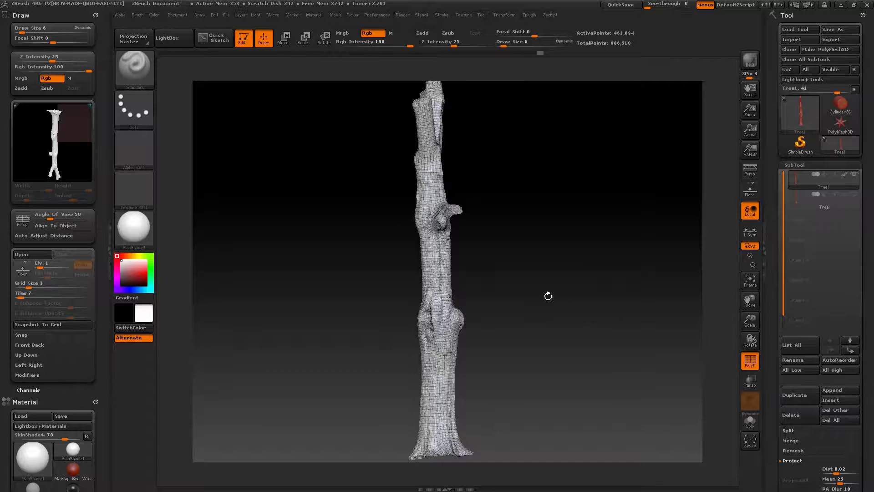
{"action": "mouse_move", "coordinate": [472, 267]}
{"action": "right_mouse_down", "text": "ctrl"}
{"action": "mouse_move", "coordinate": [646, 302]}
{"action": "mouse_move", "coordinate": [607, 296]}
{"action": "right_mouse_up", "text": "ctrl"}
{"action": "left_click_drag", "start_coordinate": [536, 275], "coordinate": [610, 277]}
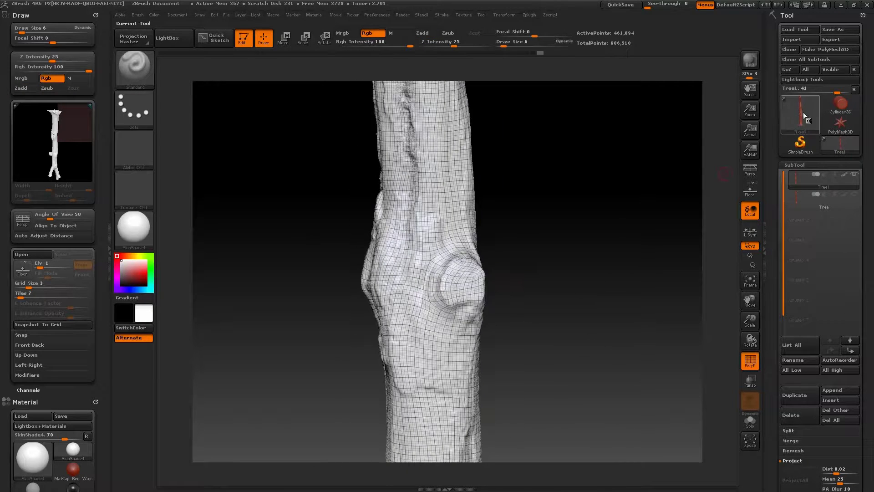
Export the projected tree mesh in OBJ format as Tree1_REUV in the Tree Export folder.
{"action": "left_click", "coordinate": [842, 40]}
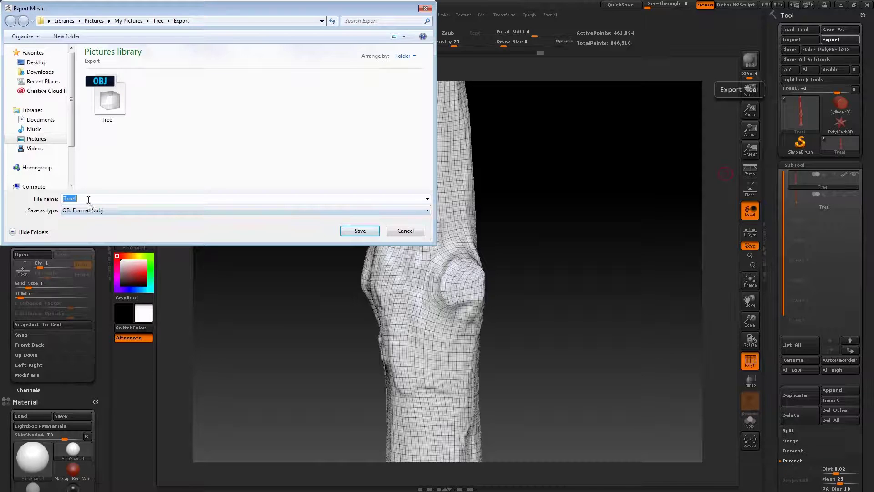
{"action": "key", "text": "End"}
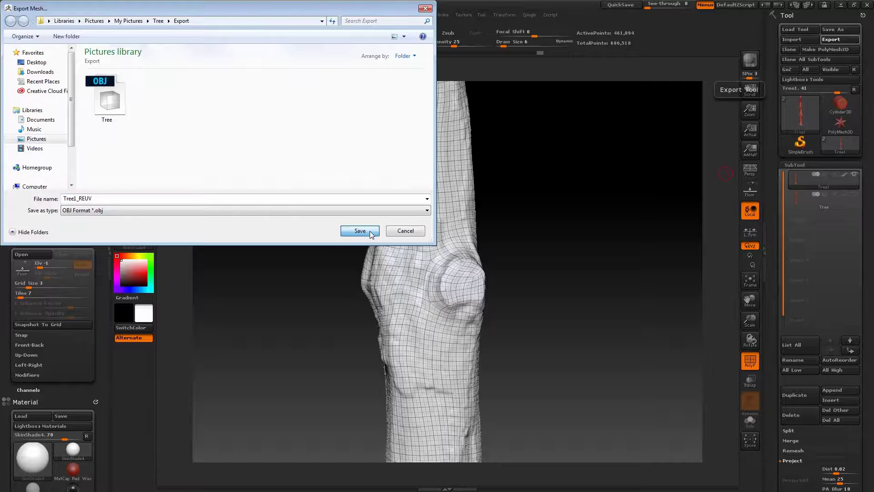
{"action": "left_click", "coordinate": [370, 231]}
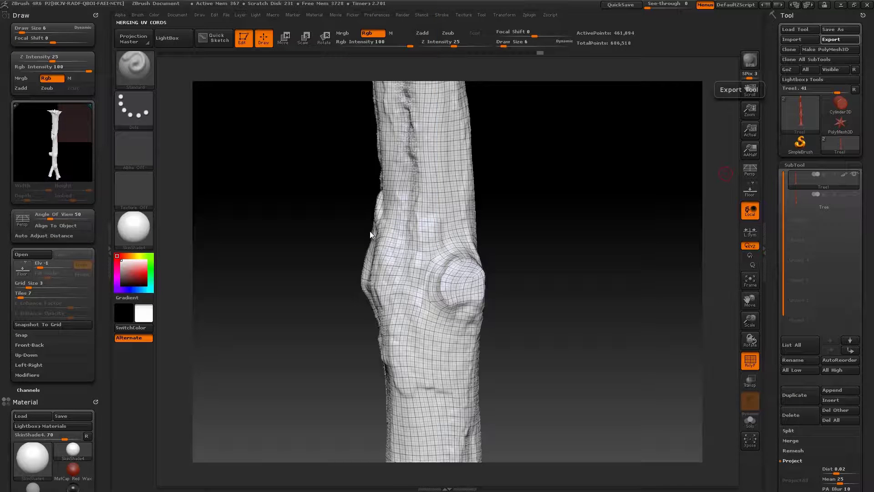